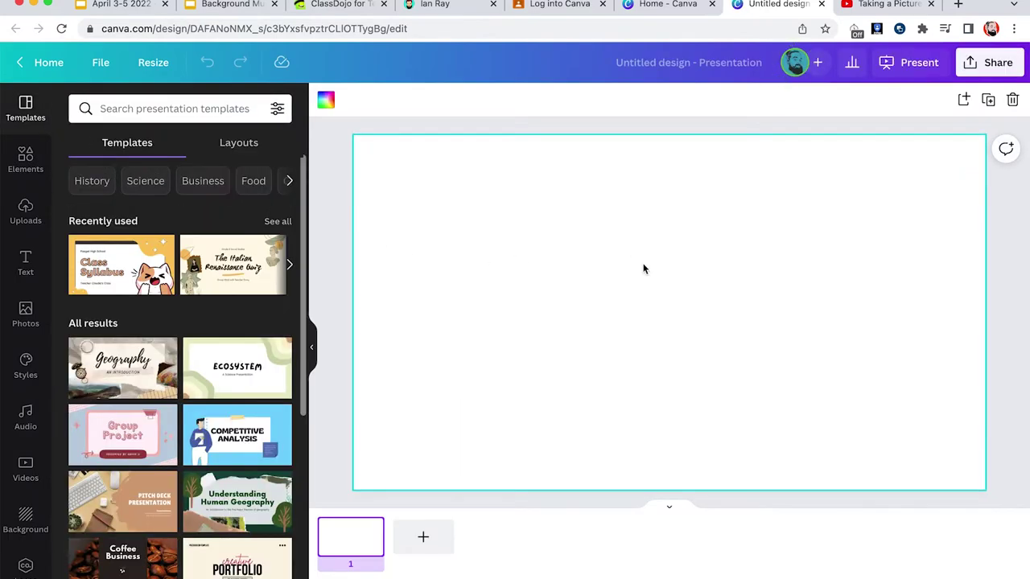
Step: Browse the available presentation templates for the blank design
scroll(147, 315, "down", 3)
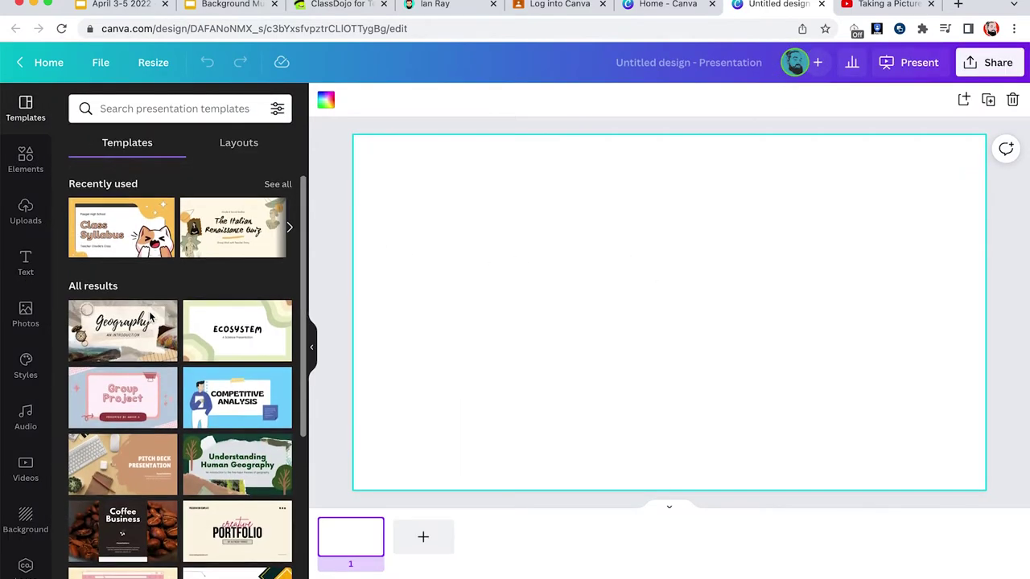
scroll(149, 318, "down", 5)
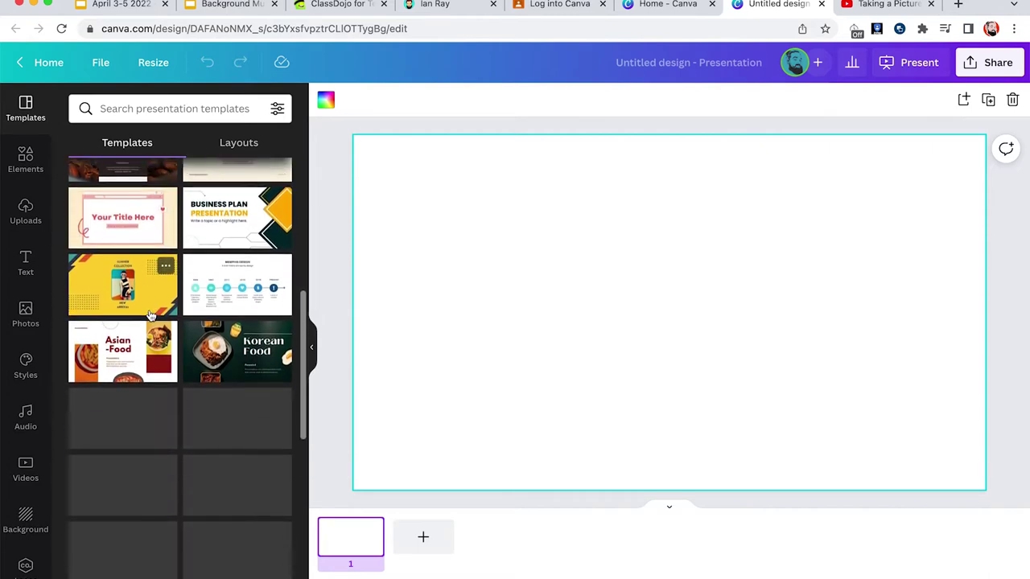
scroll(150, 315, "down", 4)
scroll(149, 314, "up", 12)
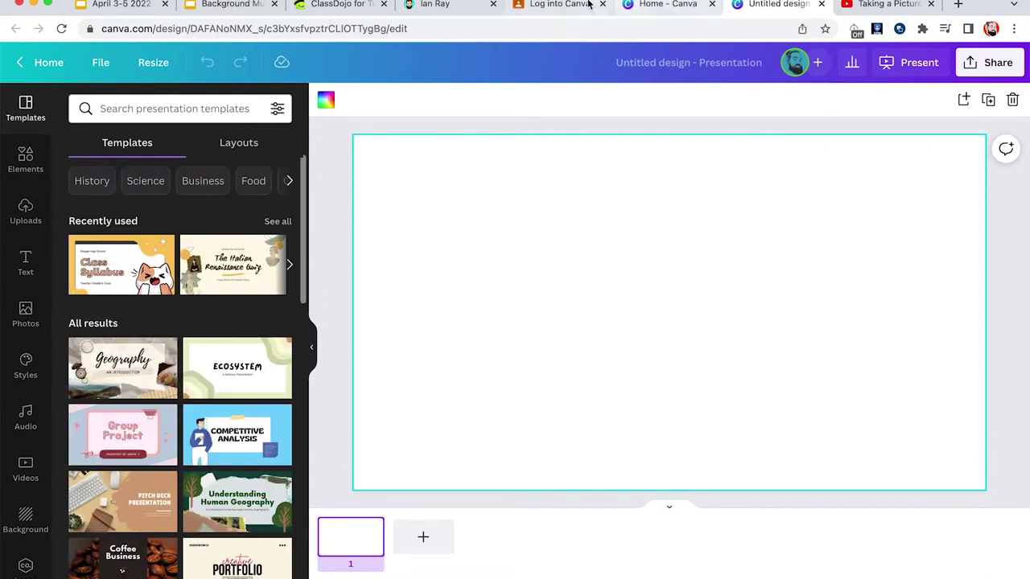
Step: Switch to the "Log into Canva" assignment in Google Classroom and view the example slides 1.png and 2.png
left_click(559, 4)
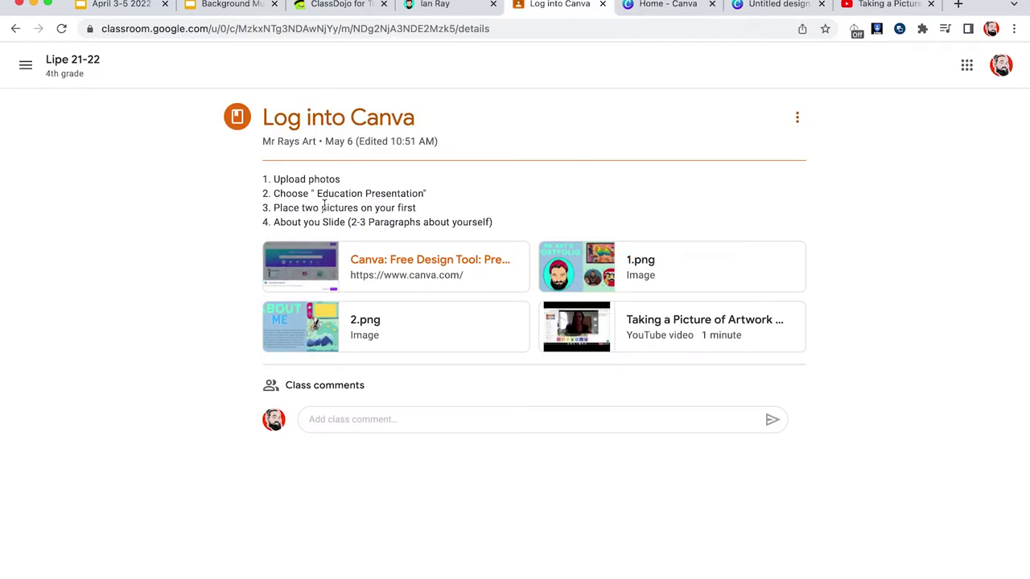
left_click(642, 260)
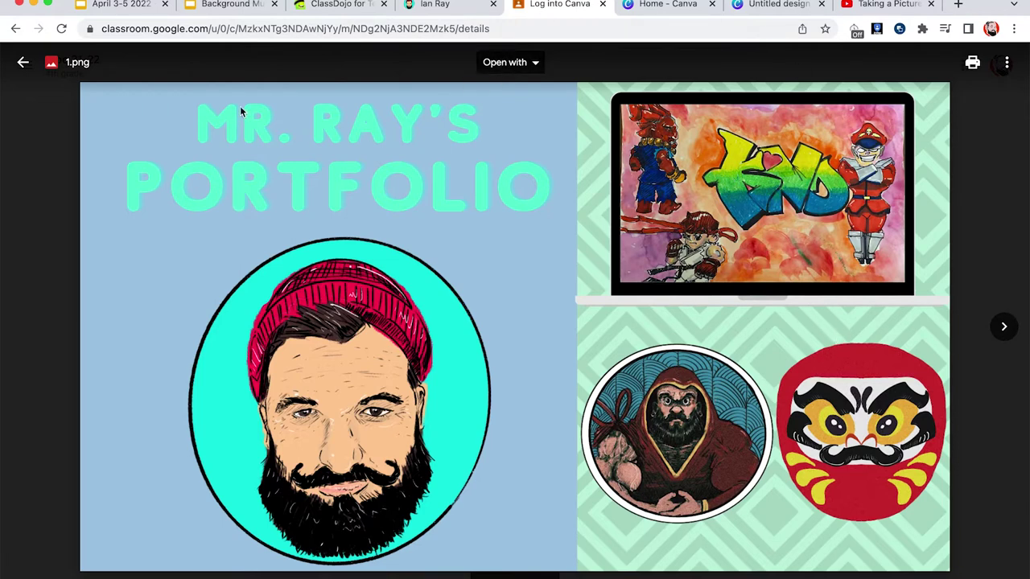
left_click(1001, 327)
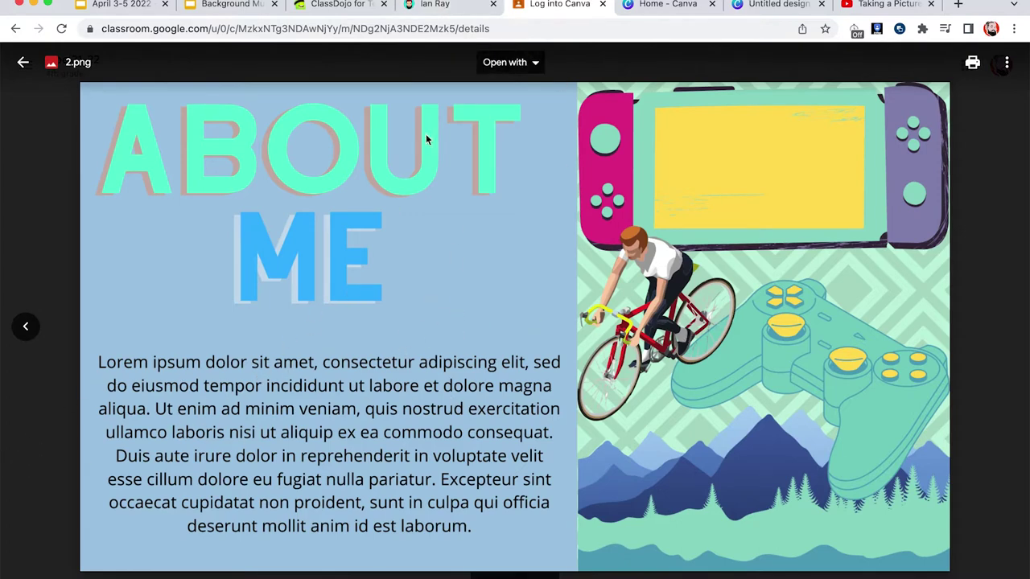
Step: Return to the untitled presentation design in Canva
left_click(431, 10)
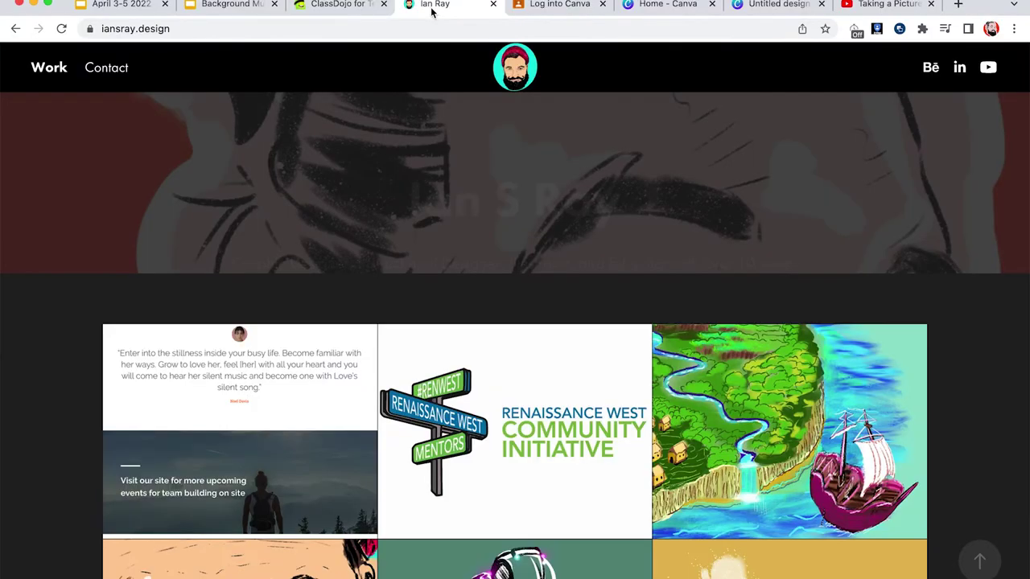
left_click(334, 5)
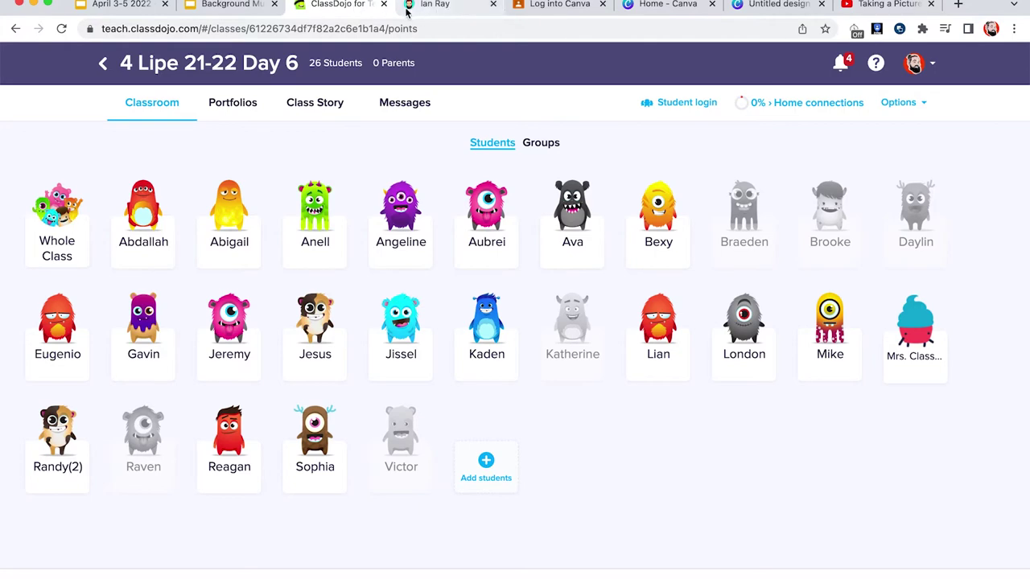
left_click(662, 6)
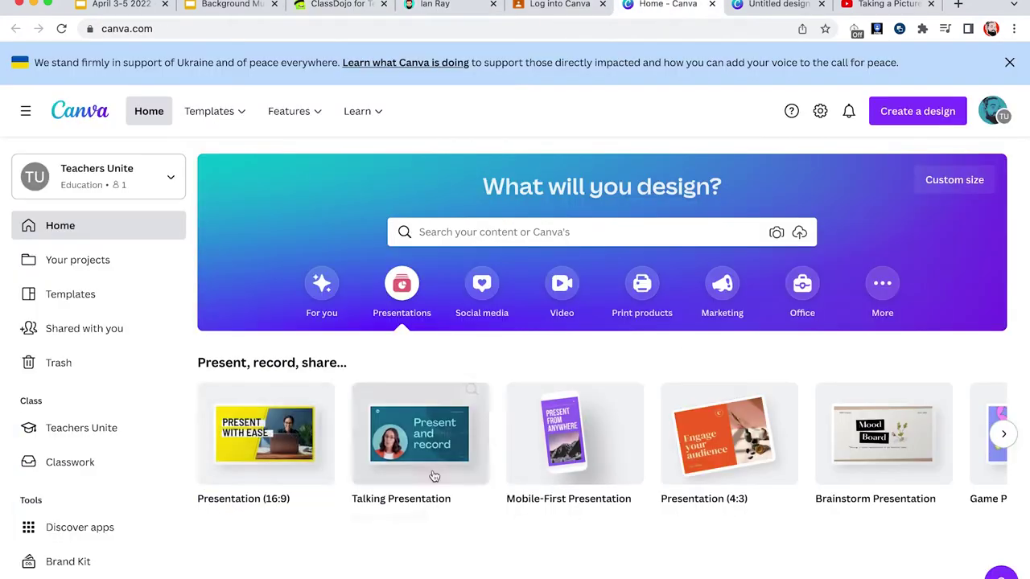
left_click(758, 6)
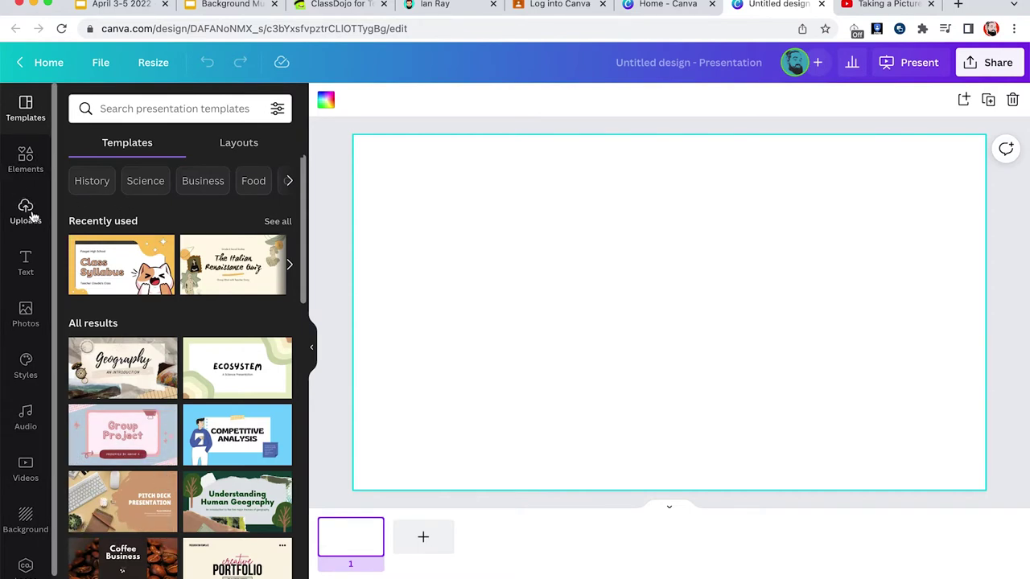
Step: Browse the backgrounds and apply the pink-to-purple sunset gradient to the slide
left_click(22, 521)
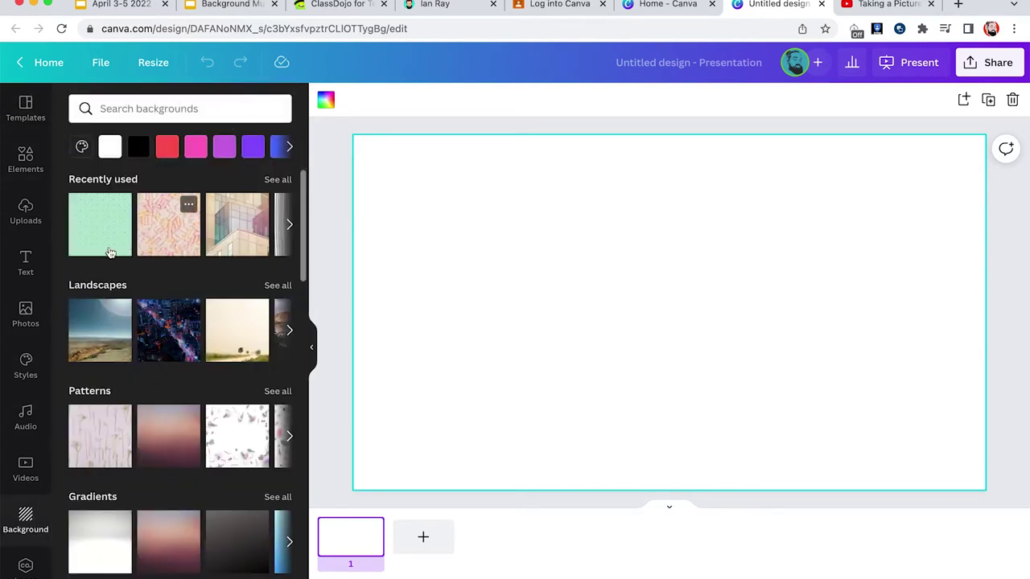
scroll(209, 245, "right", 2)
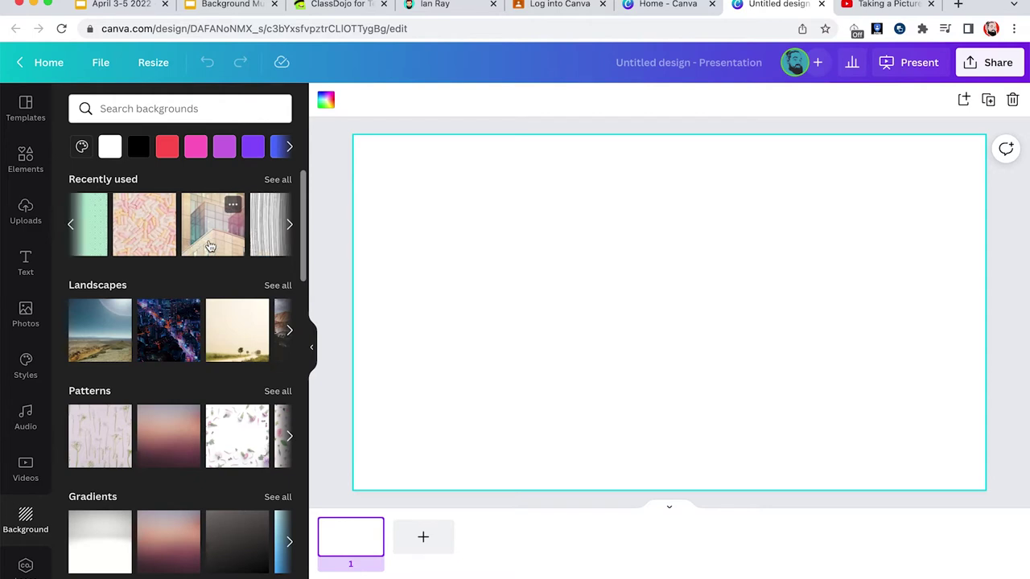
scroll(209, 245, "right", 3)
scroll(235, 438, "right", 3)
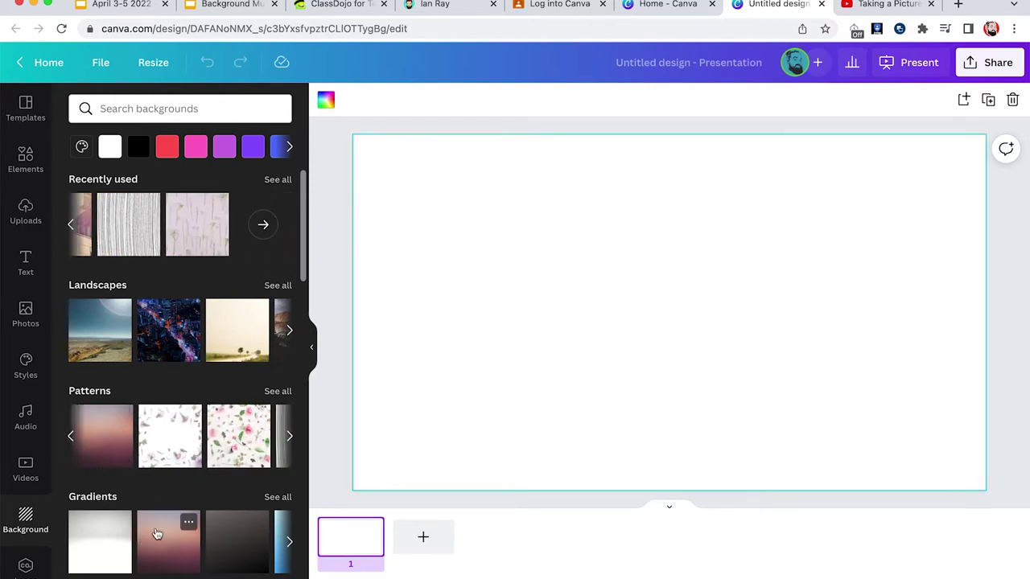
left_click(157, 534)
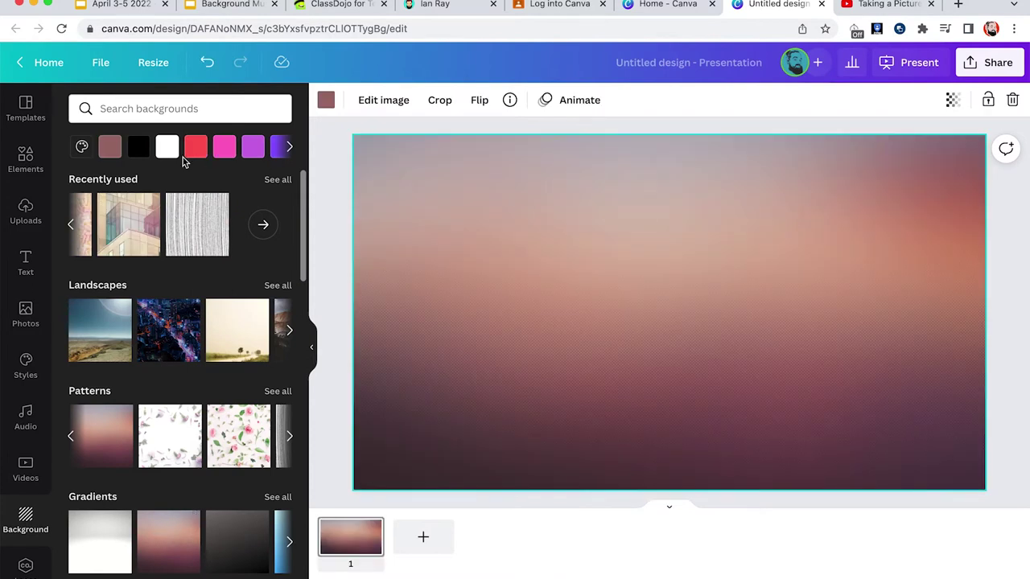
Step: Add a circle and a square to the slide, moving the square to the slide's upper-left corner
left_click(25, 161)
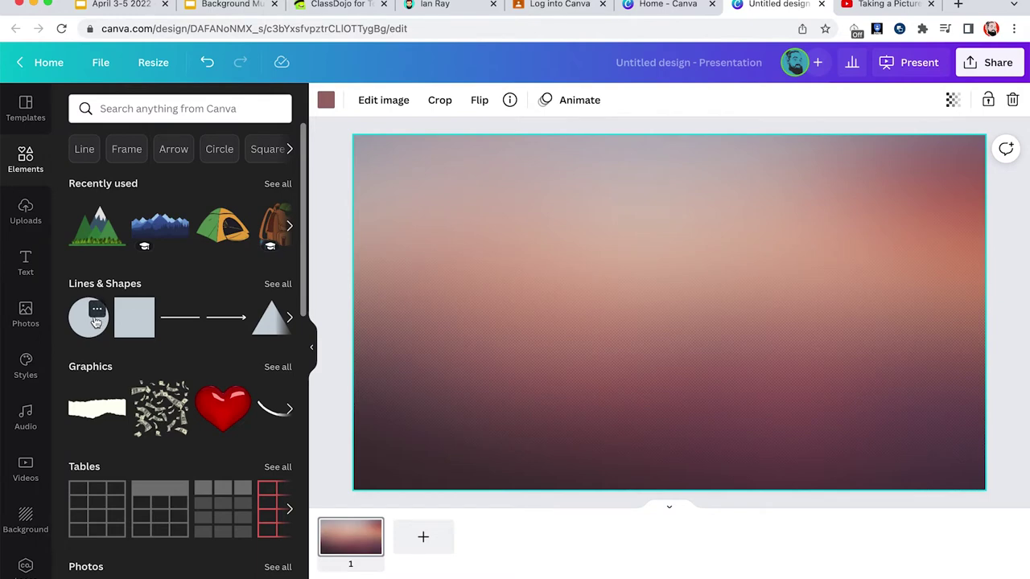
left_click(96, 313)
left_click(84, 322)
left_click(84, 318)
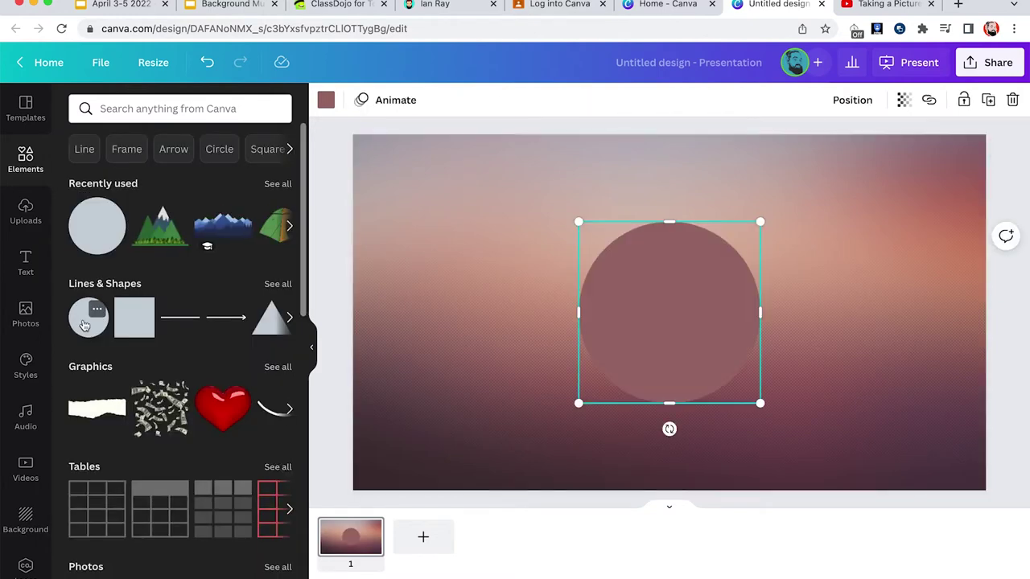
left_click(134, 318)
left_click_drag(615, 266, 413, 172)
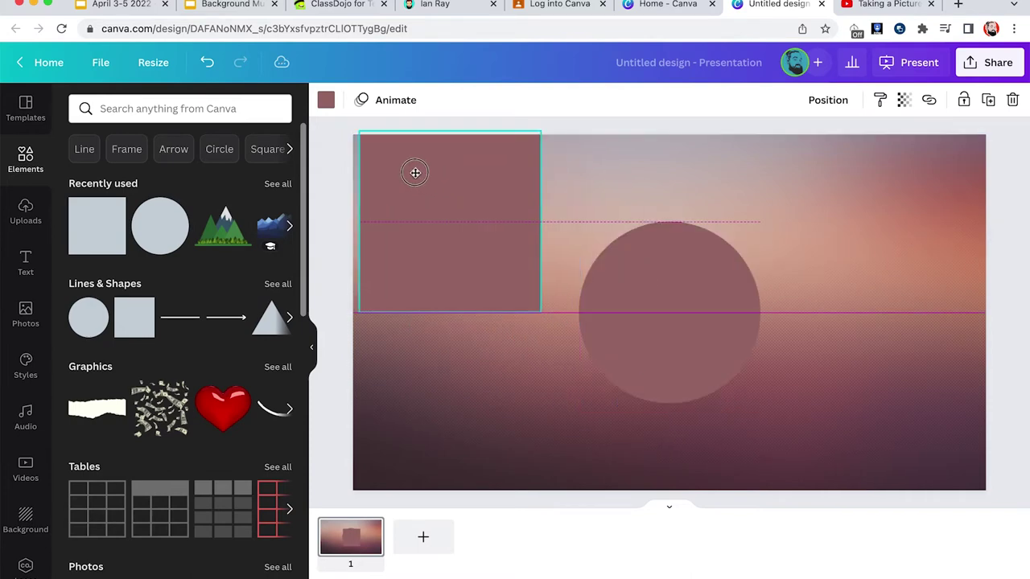
Step: Fill the square with yellow and enlarge it to cover the slide's full height and slightly over its left half
left_click(326, 104)
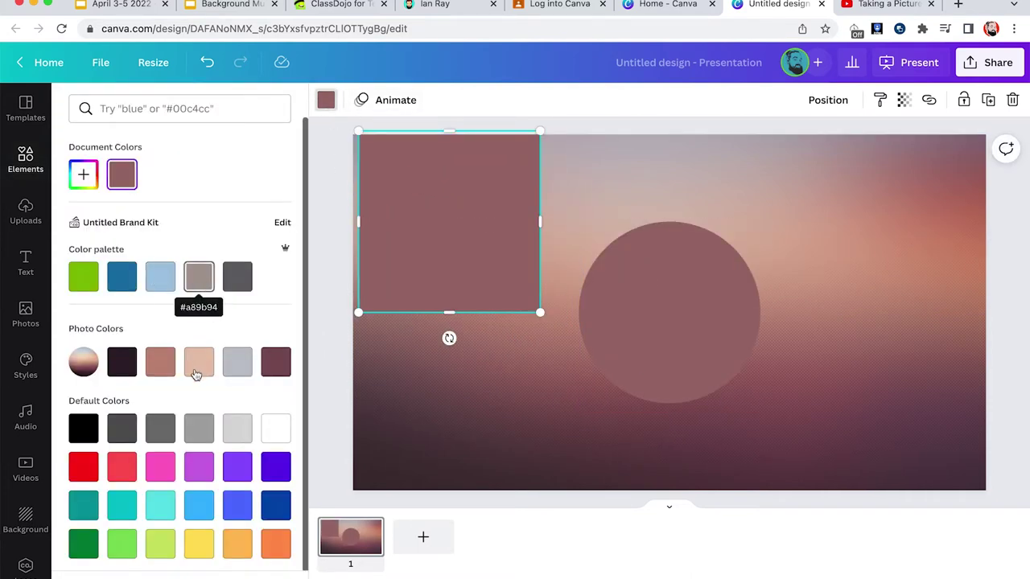
left_click(202, 431)
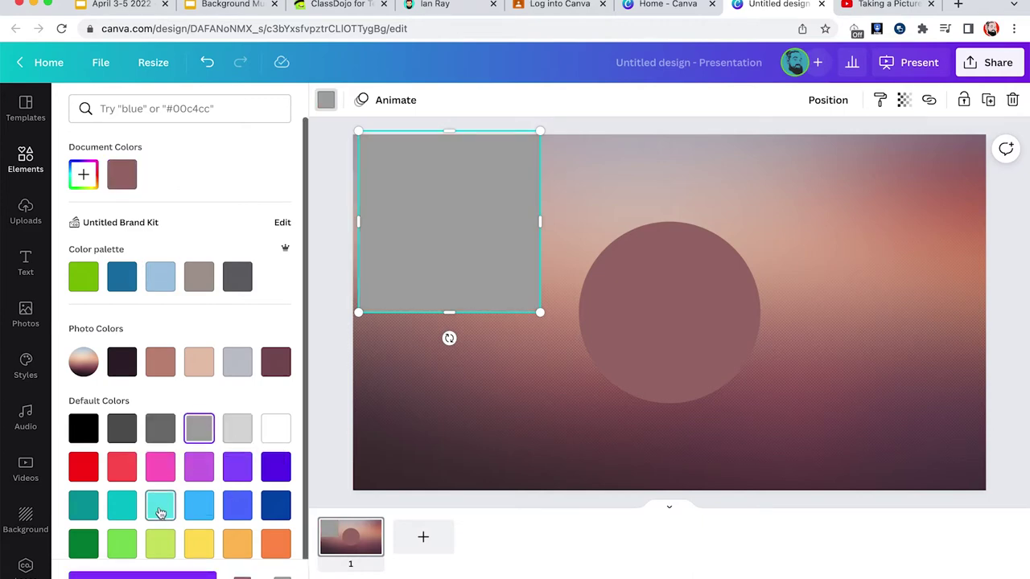
left_click(199, 545)
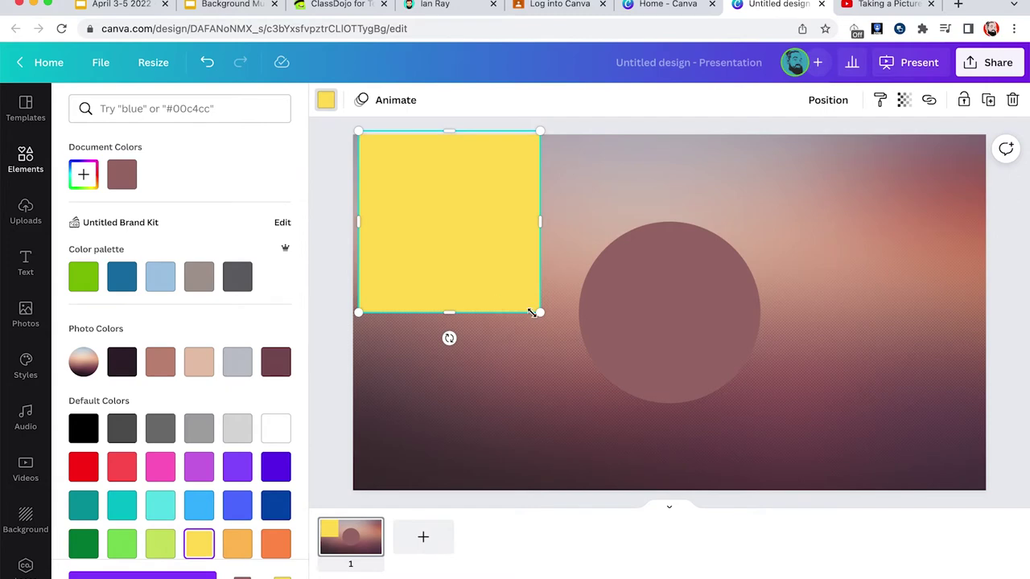
left_click_drag(531, 313, 728, 456)
left_click_drag(660, 437, 592, 386)
Step: Bring the circle forward so it sits in front of the yellow square
left_click(719, 278)
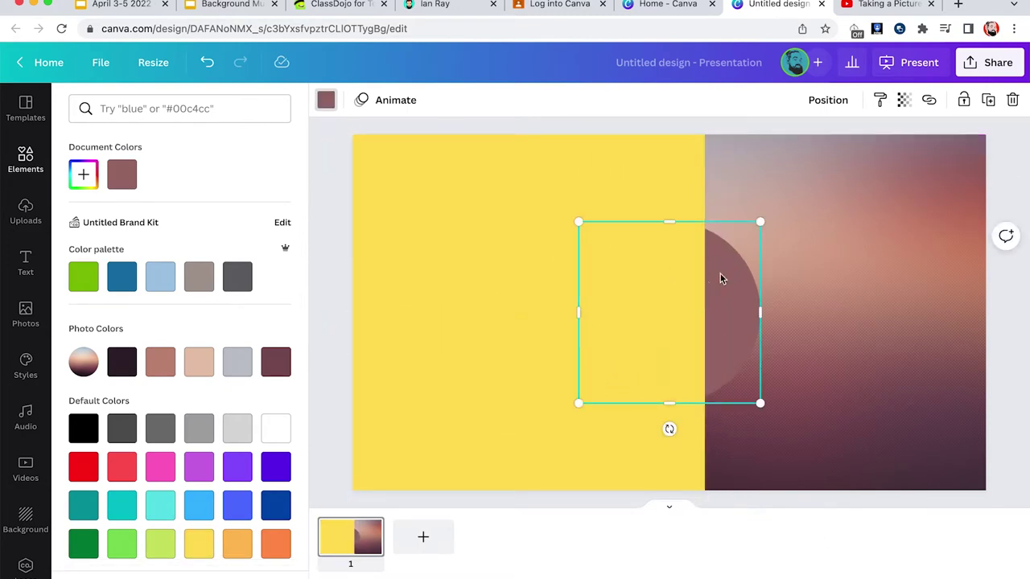
right_click(720, 277)
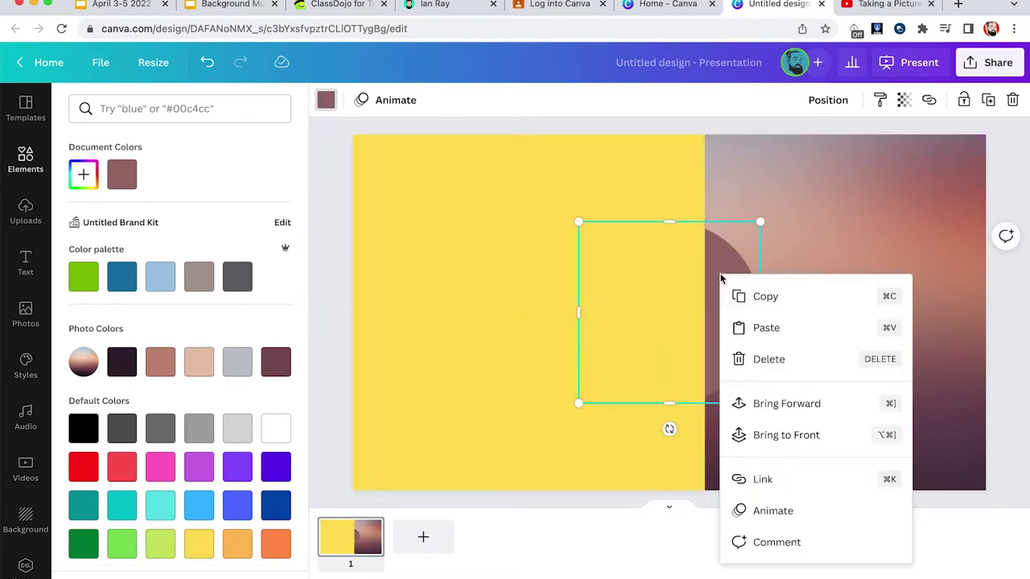
left_click(770, 406)
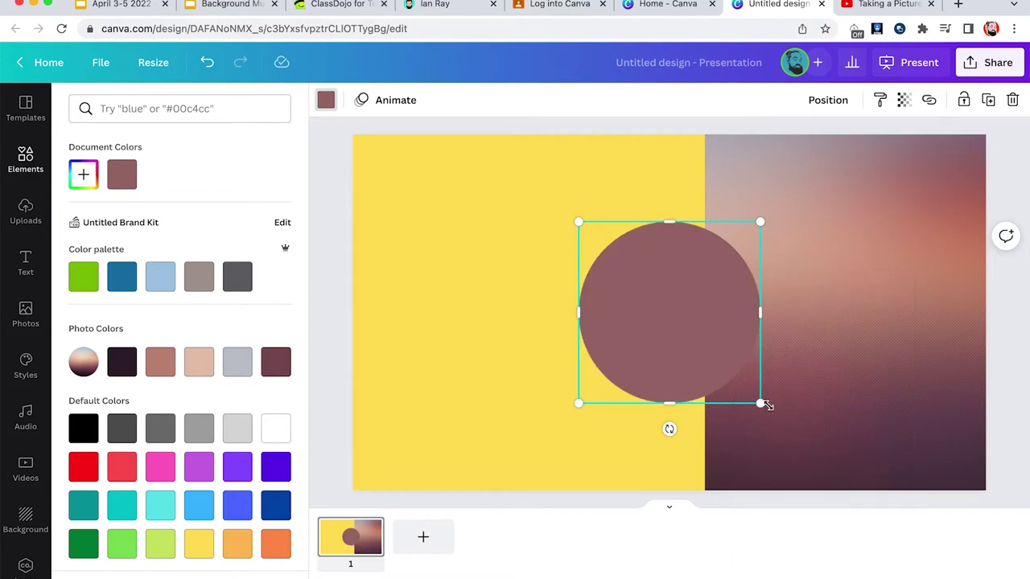
Step: Fill the circle with violet and move it to the upper-left corner of the yellow square
left_click(238, 468)
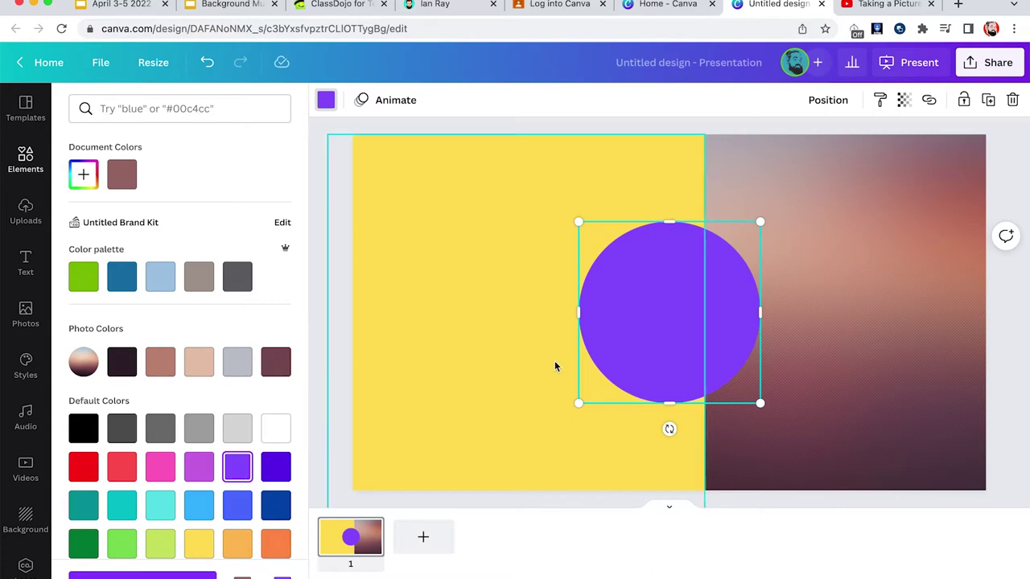
left_click_drag(681, 322, 464, 240)
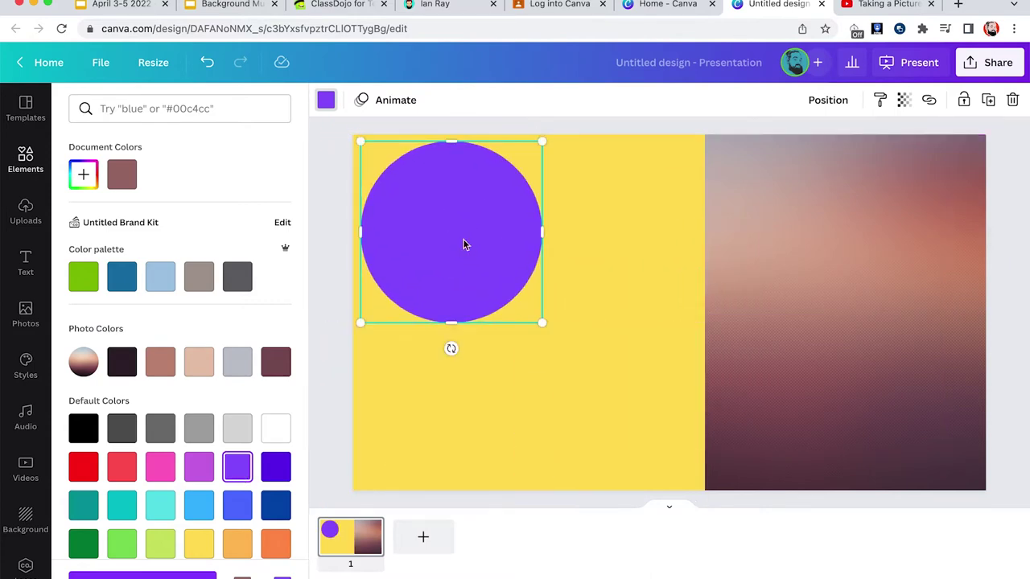
key("Escape")
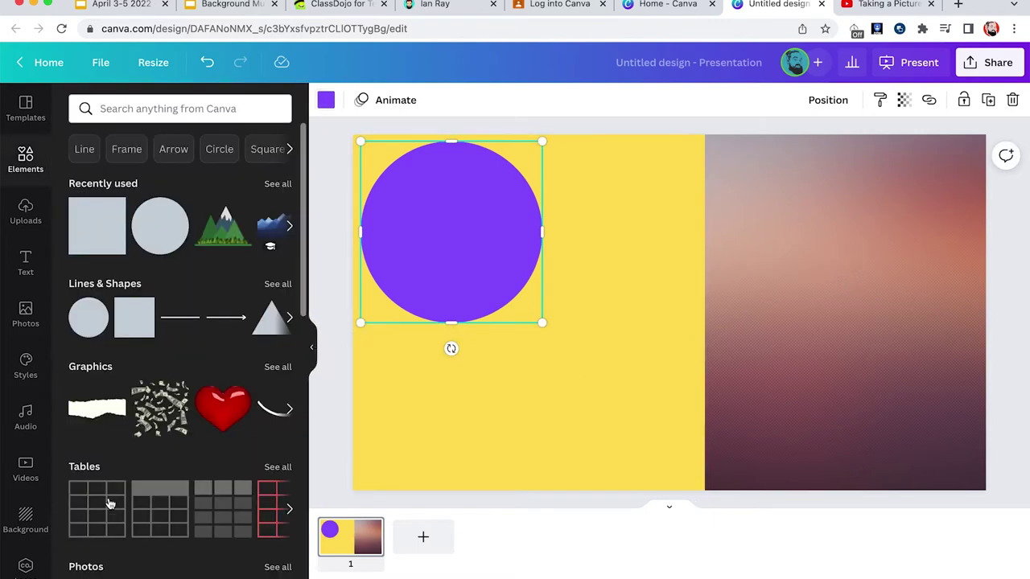
Step: Try the grey-to-white gradient, the green building pattern and the blue abstract image as the slide background
left_click(26, 517)
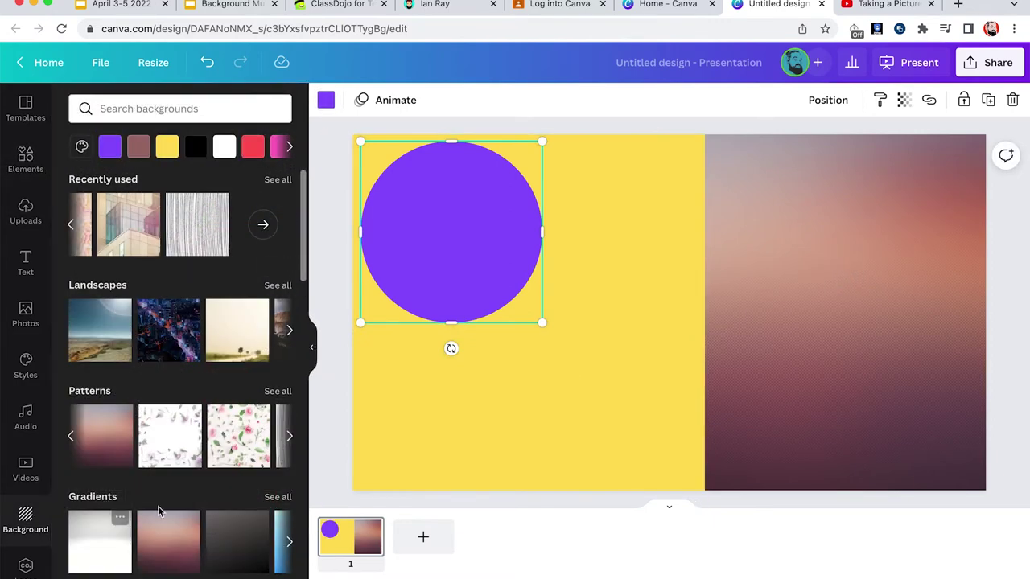
left_click(98, 527)
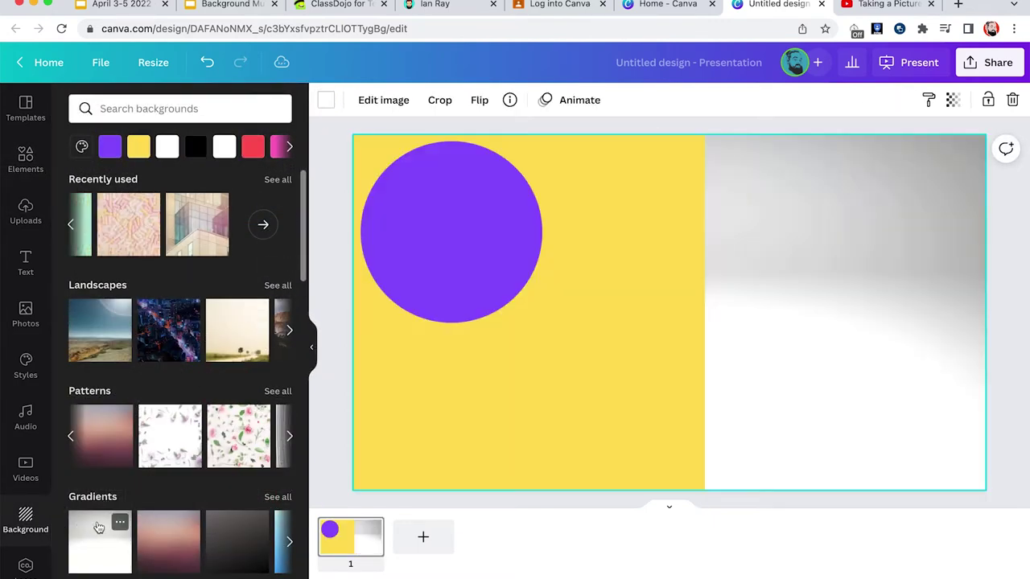
scroll(145, 505, "down", 5)
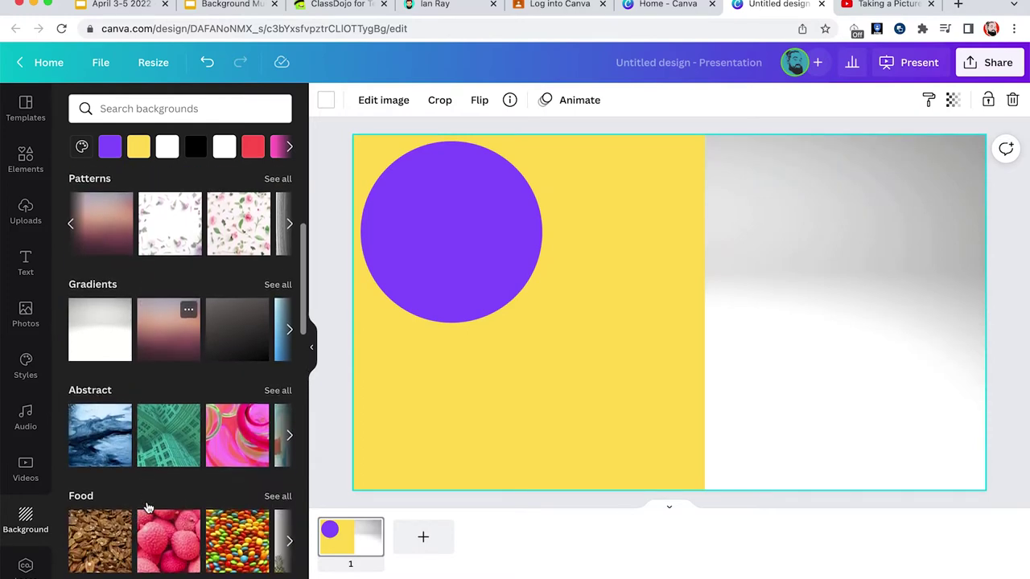
left_click(153, 448)
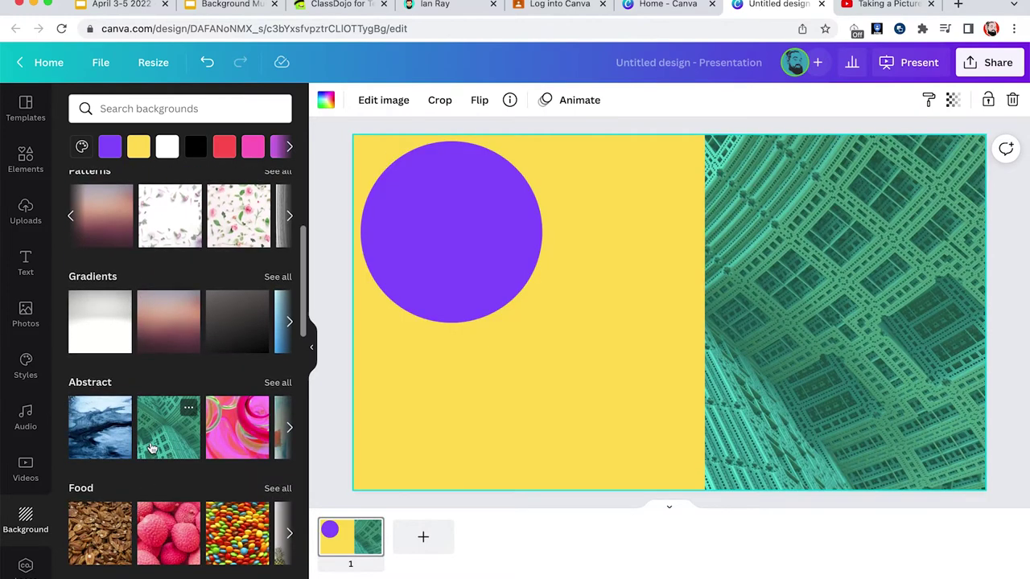
left_click(117, 448)
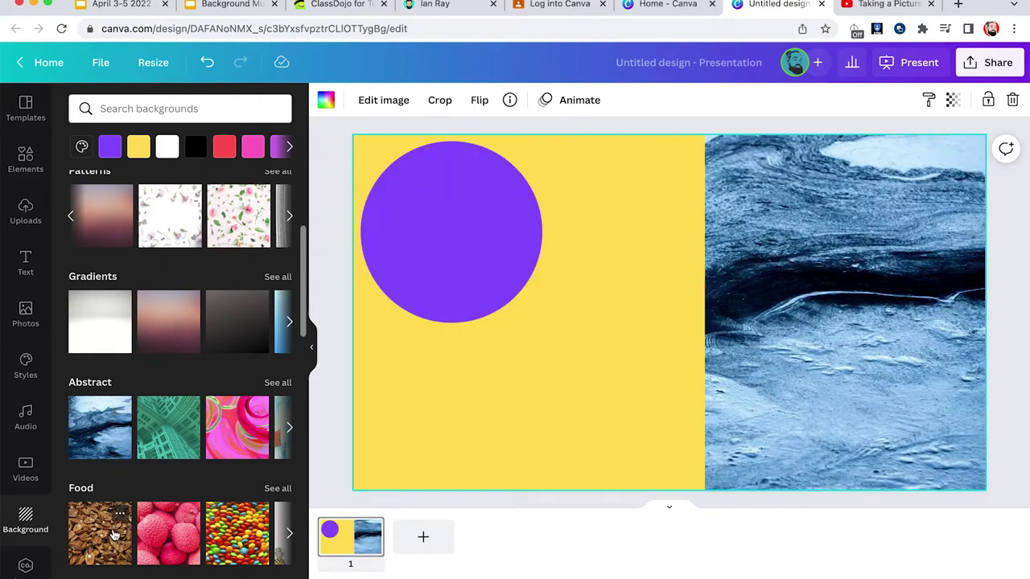
Step: Try the green grass texture as the slide background, and replace it with the gold glitter texture
scroll(217, 534, "down", 3)
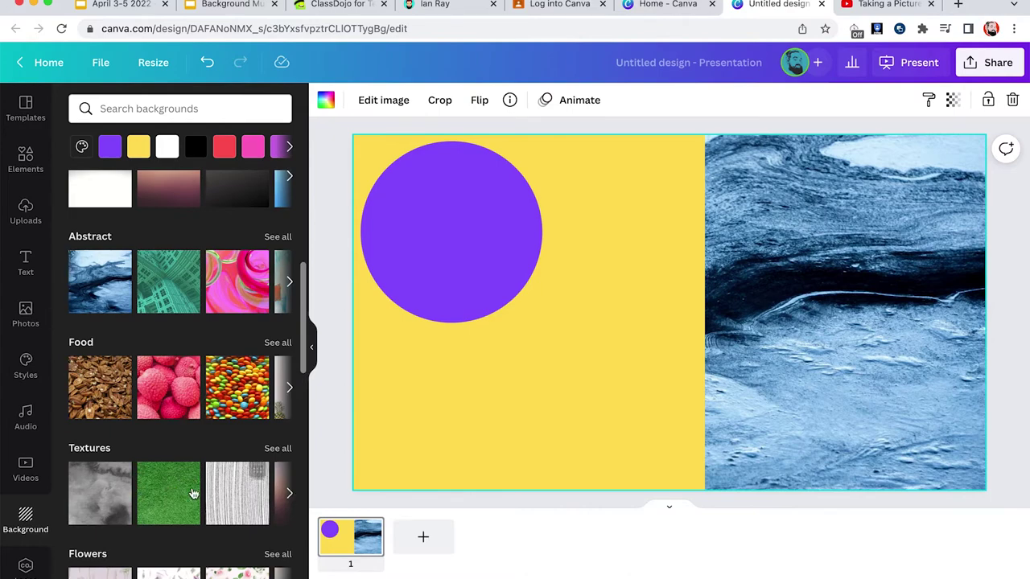
left_click(189, 494)
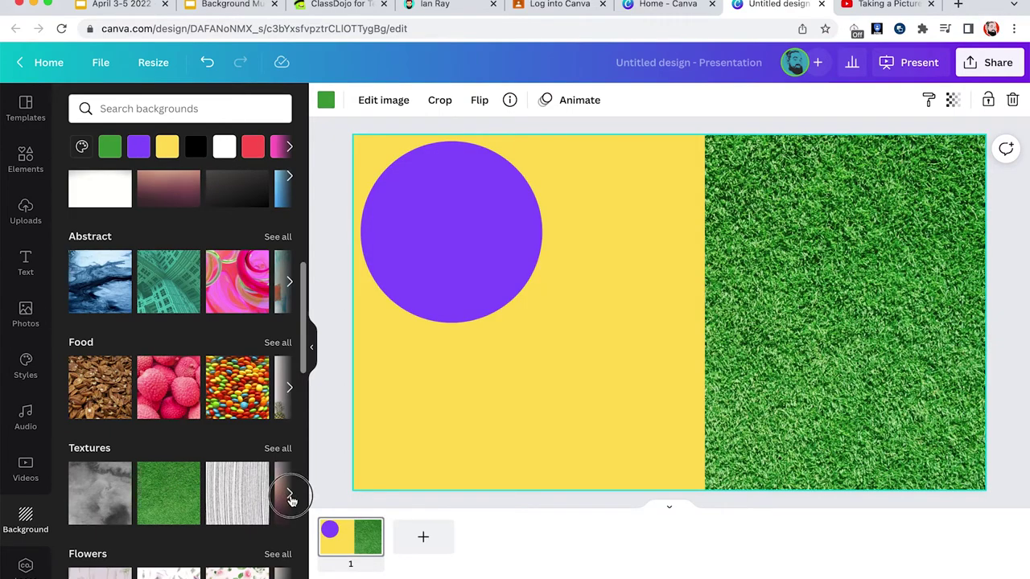
left_click(291, 497)
left_click(205, 500)
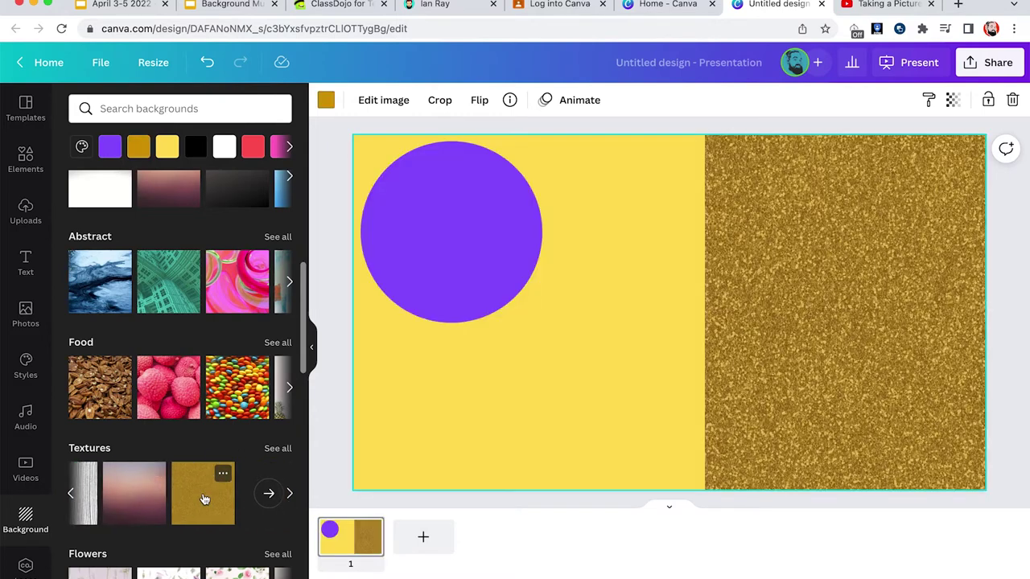
scroll(196, 519, "down", 2)
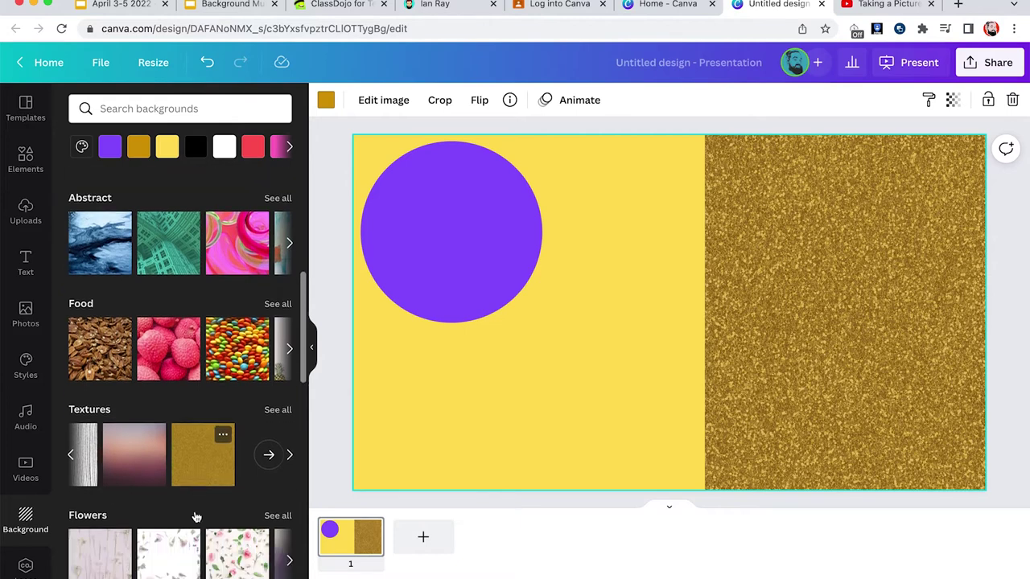
Step: Set the green palm-leaf photo from the Nature collection as the slide background and align the violet circle with the slide's upper-left corner
scroll(128, 514, "down", 2)
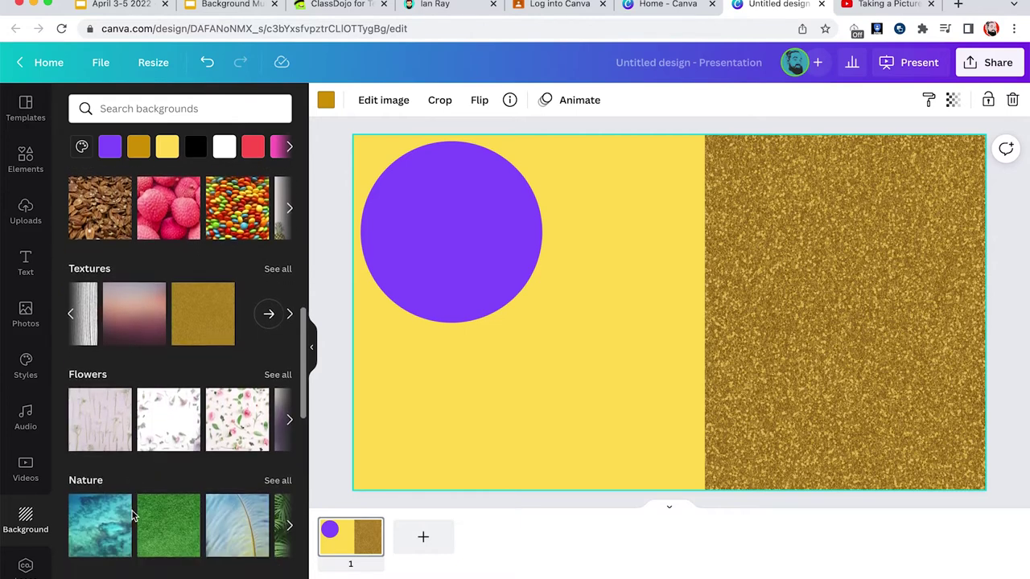
scroll(132, 515, "down", 1)
left_click(289, 486)
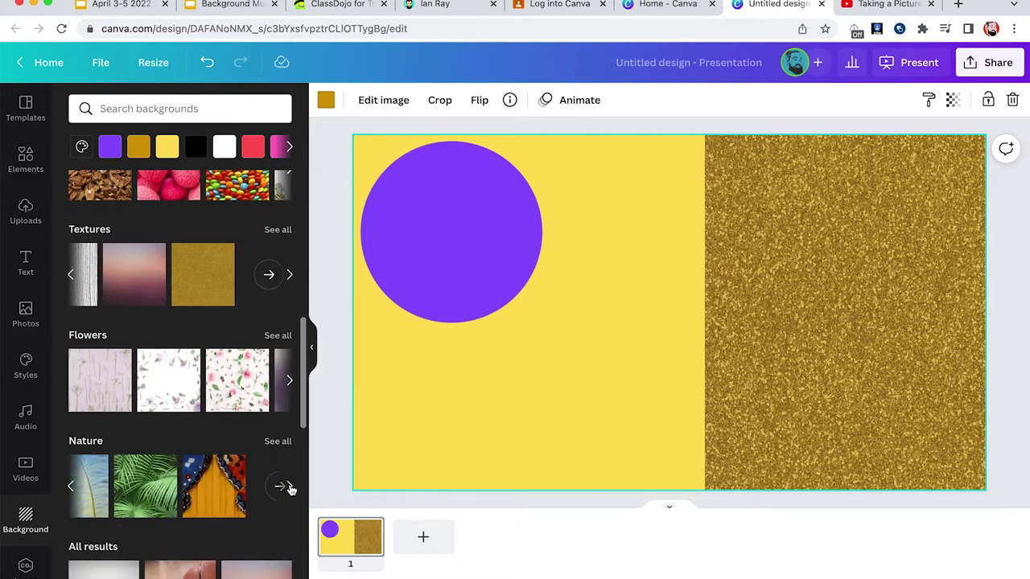
left_click(135, 492)
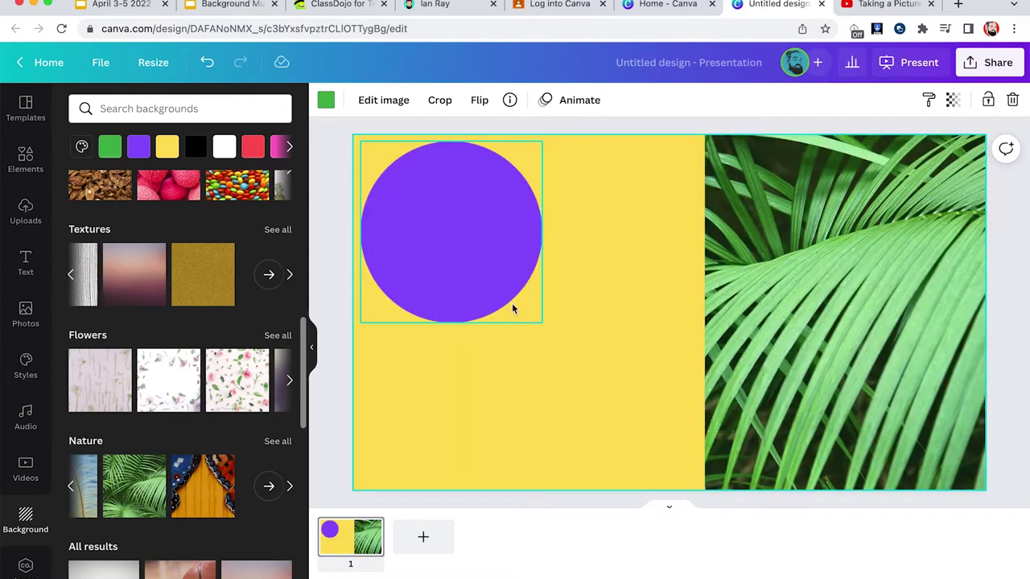
left_click_drag(420, 241, 416, 233)
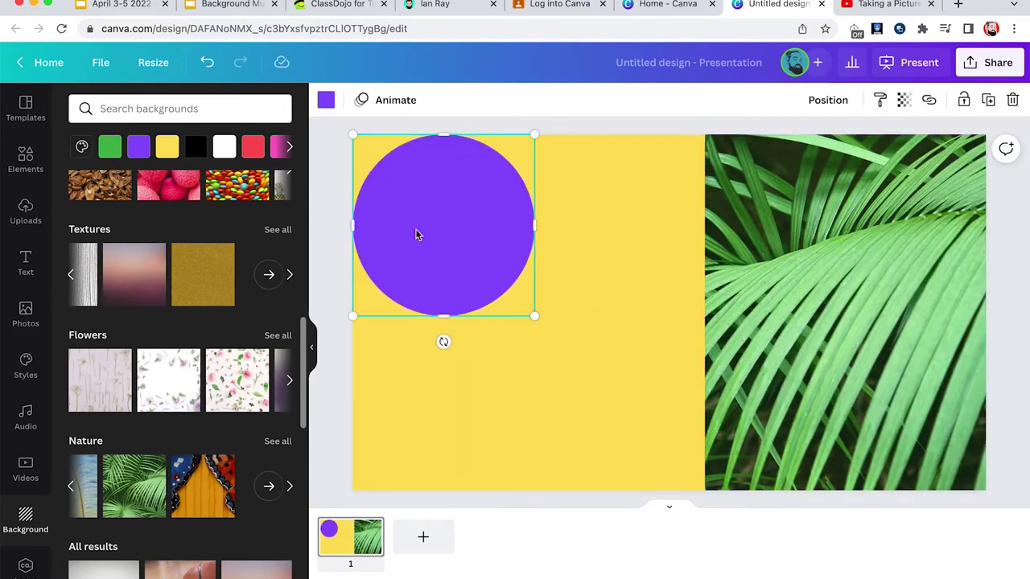
Step: Browse the ready-made font combinations and add a plain heading text box to the slide
left_click(25, 265)
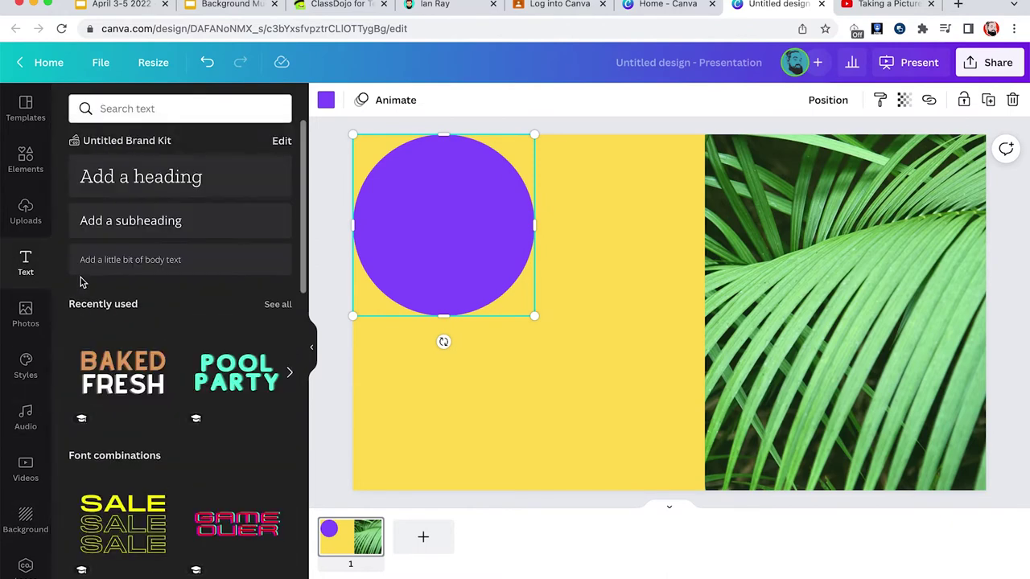
scroll(169, 392, "down", 3)
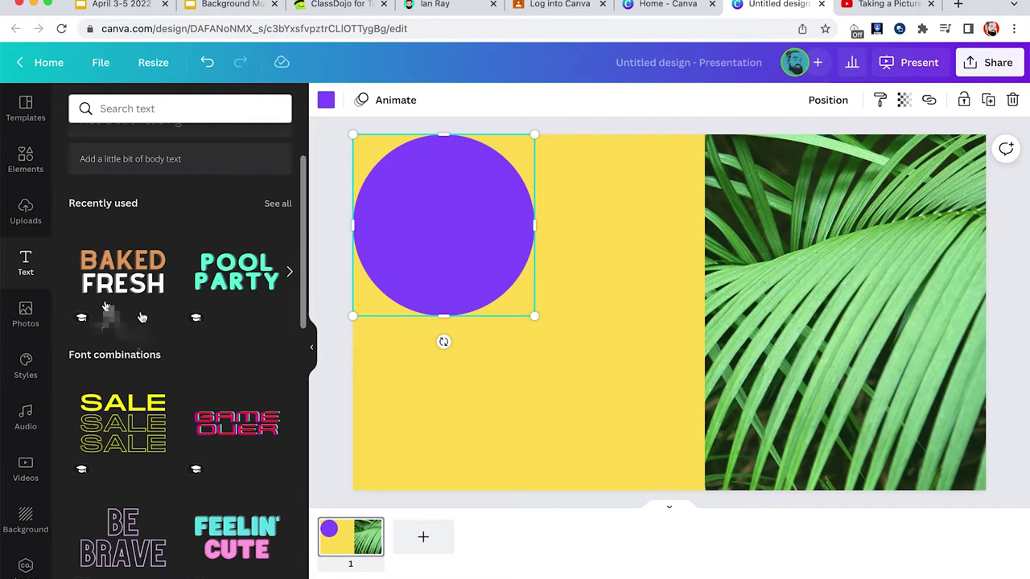
scroll(165, 381, "down", 3)
scroll(165, 381, "down", 2)
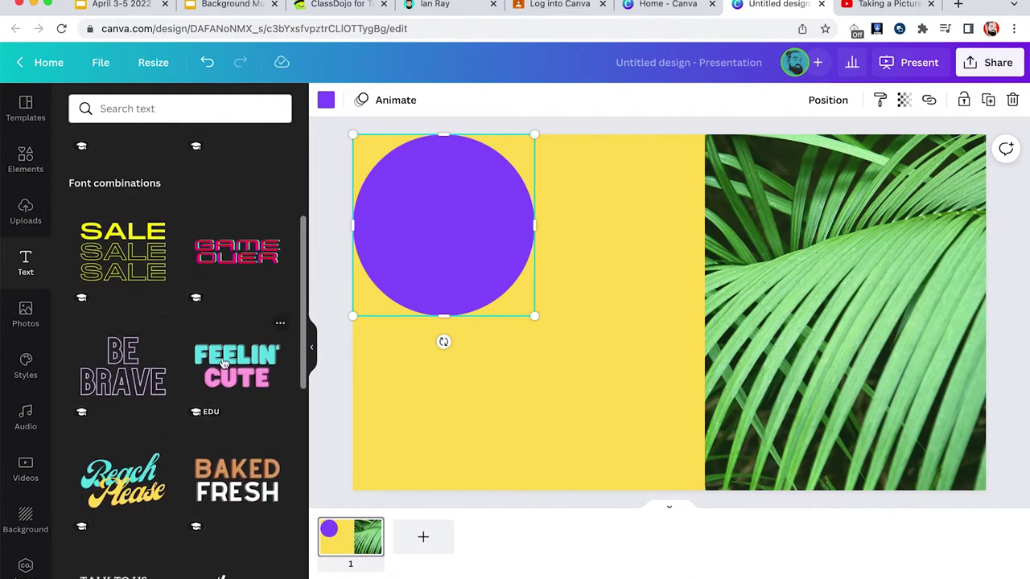
scroll(161, 281, "up", 8)
left_click(152, 178)
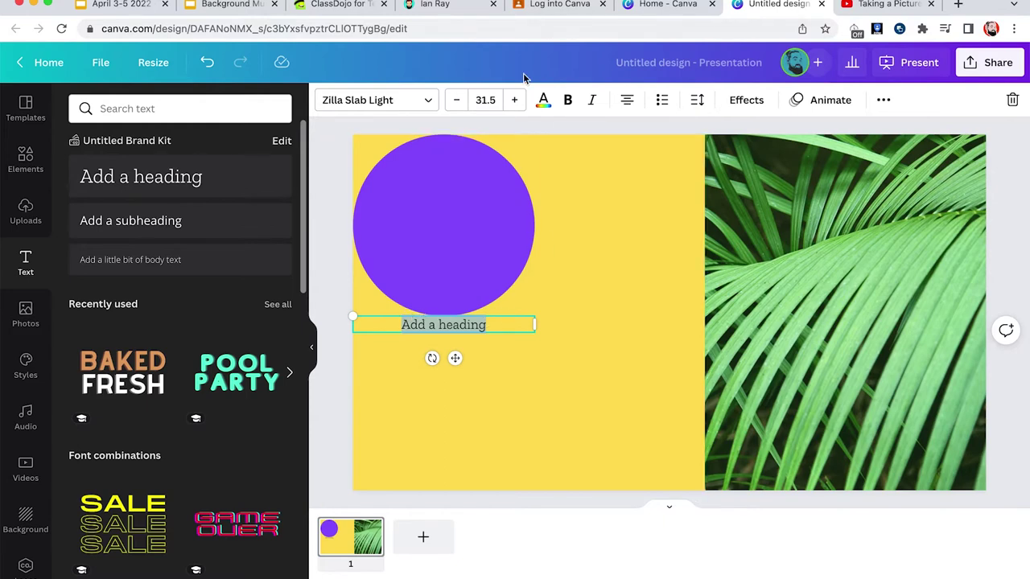
Step: Enlarge the heading text box until its font size is about 106
left_click(515, 100)
left_click(515, 100)
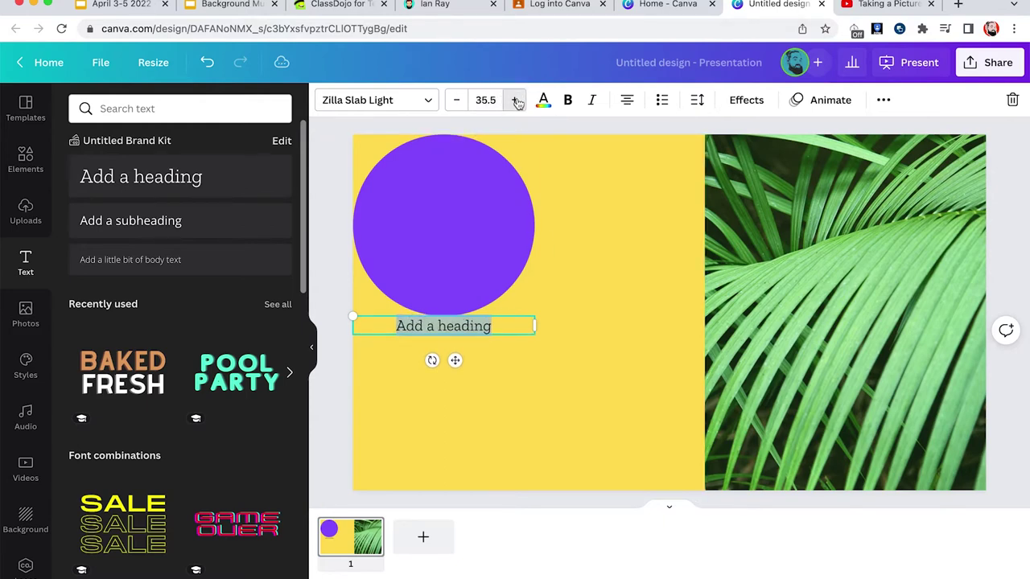
left_click(515, 100)
left_click(514, 99)
left_click(515, 100)
left_click(515, 100)
left_click(515, 100)
left_click(515, 99)
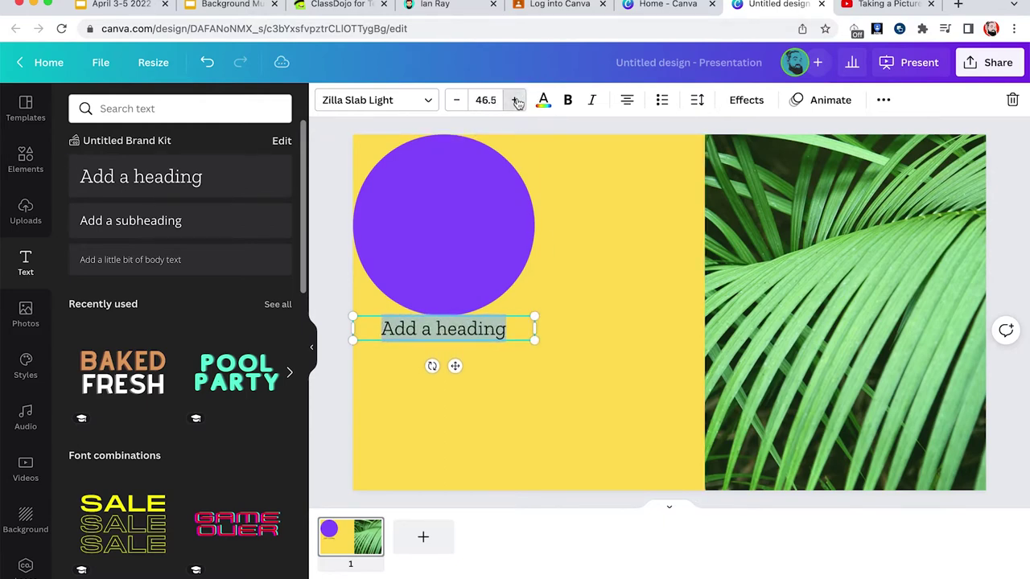
left_click(515, 100)
left_click(515, 100)
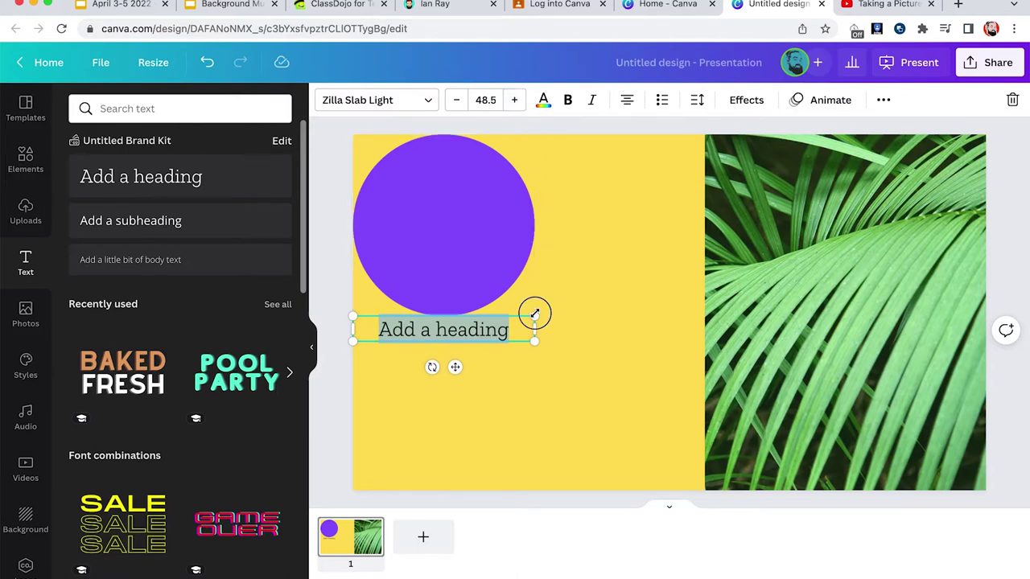
left_click_drag(535, 314, 703, 146)
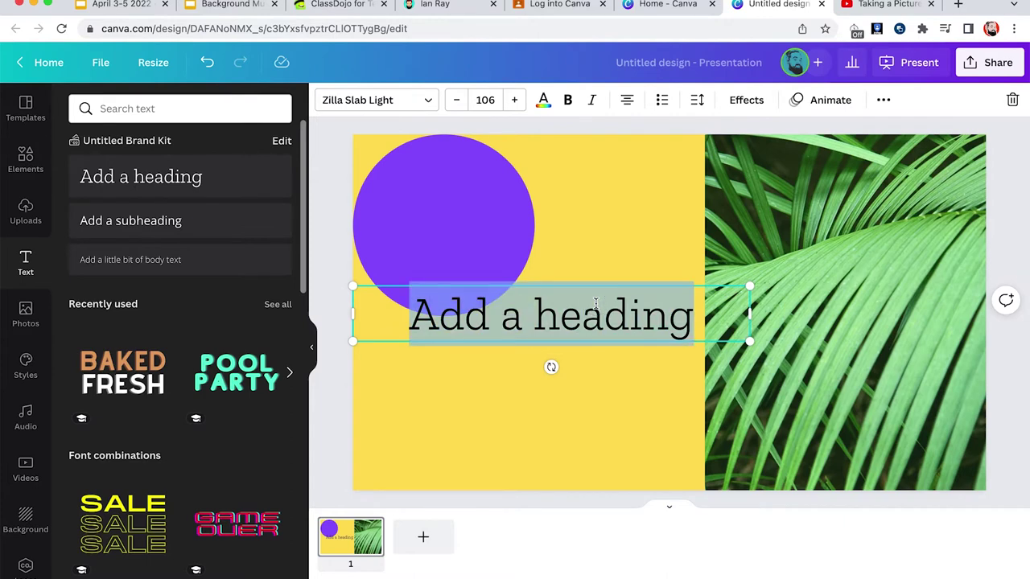
Step: Replace the heading placeholder with the teacher's name, try the Lovelo font, and set the font to Bright
type("Mr. Ray")
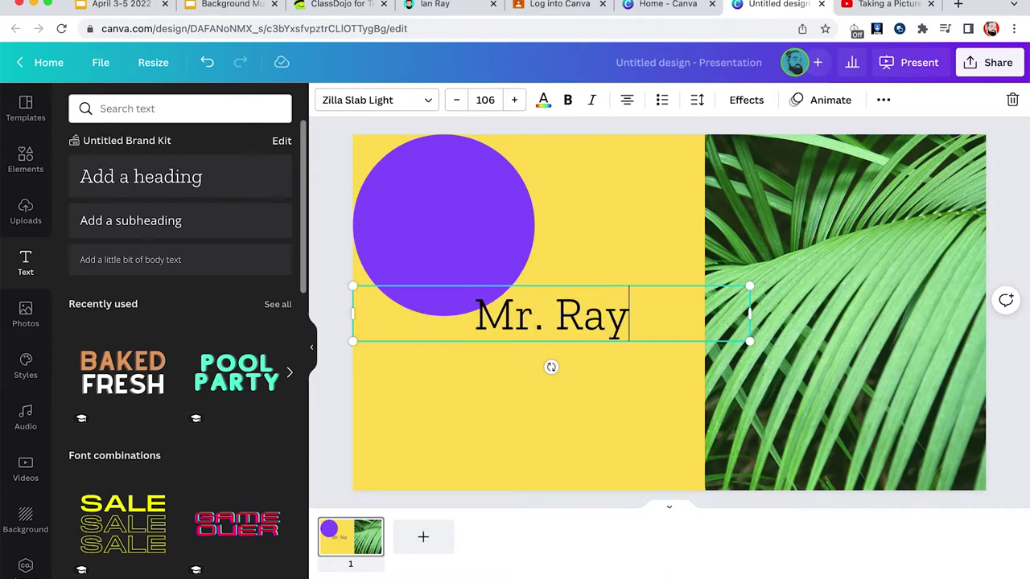
key("super+a")
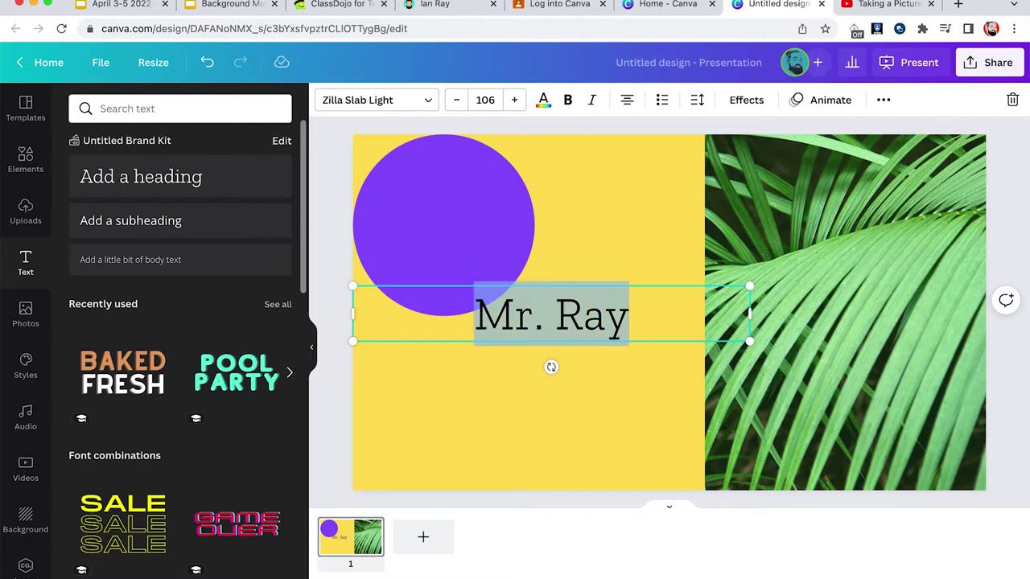
left_click(433, 102)
left_click(170, 236)
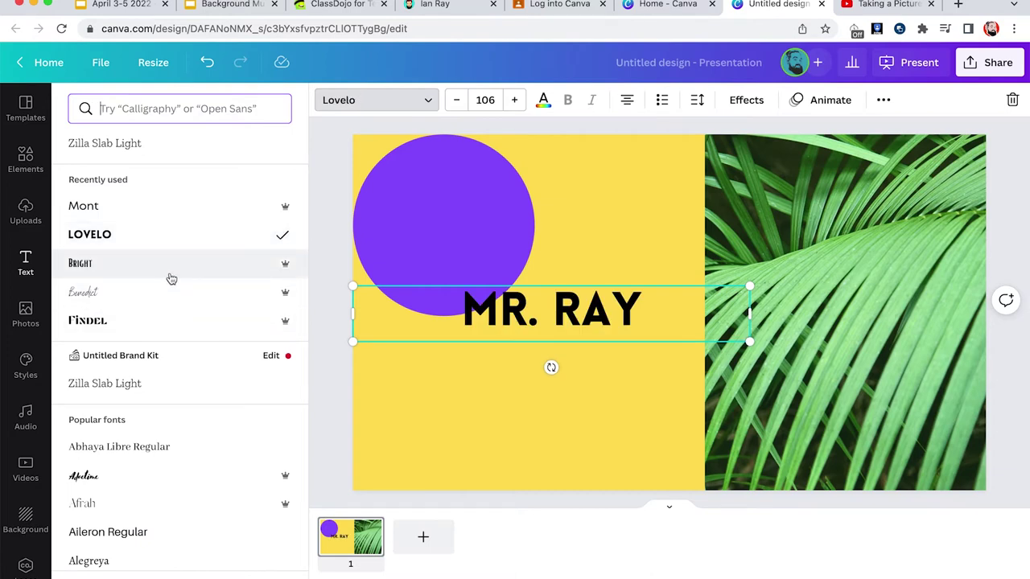
left_click(168, 275)
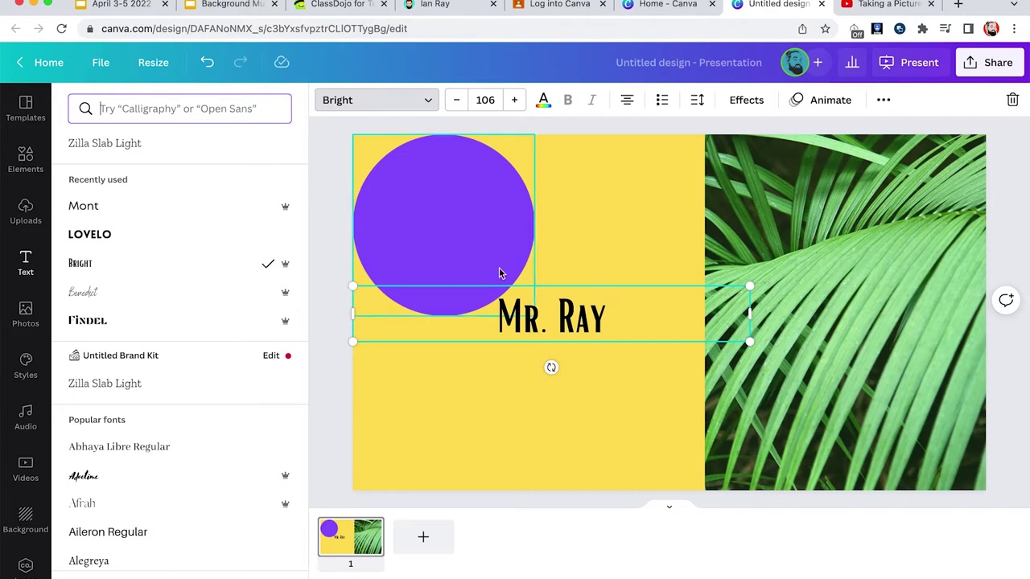
Step: Make the name in the heading possessive with 's and add the word "Portfolio" on a second line
left_click(616, 328)
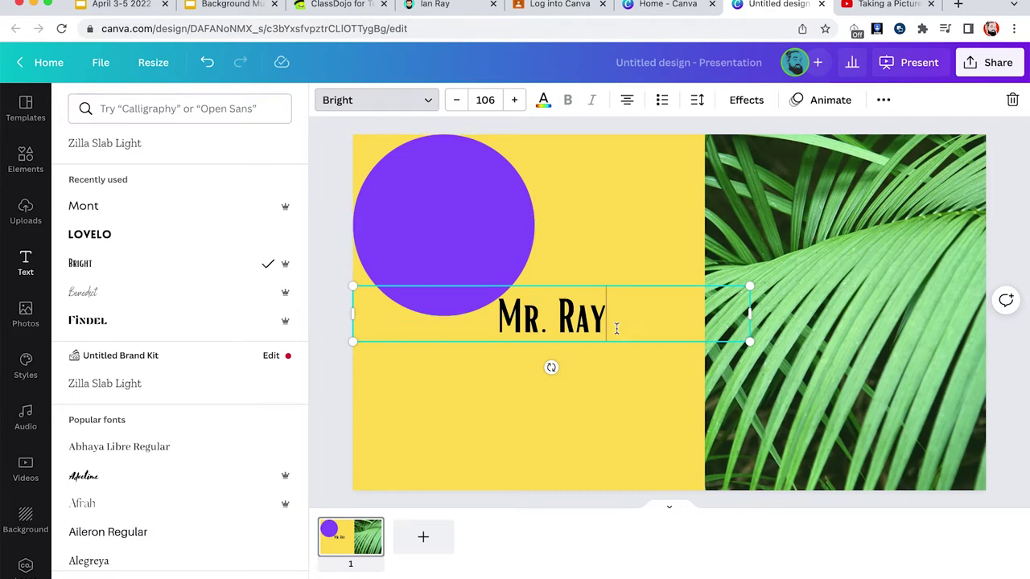
type("'s")
key("Return")
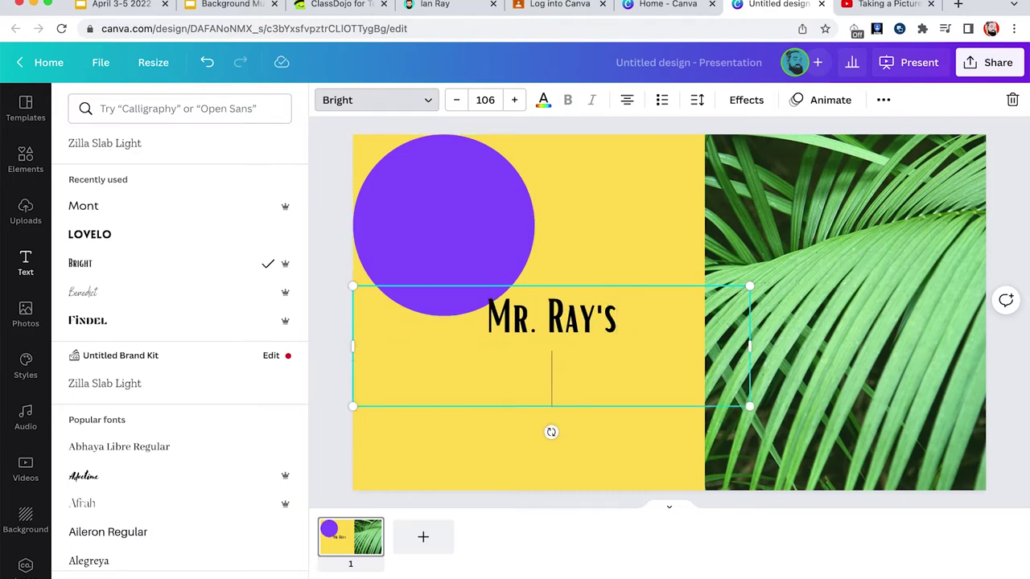
type("Porr")
key("BackSpace")
type("t")
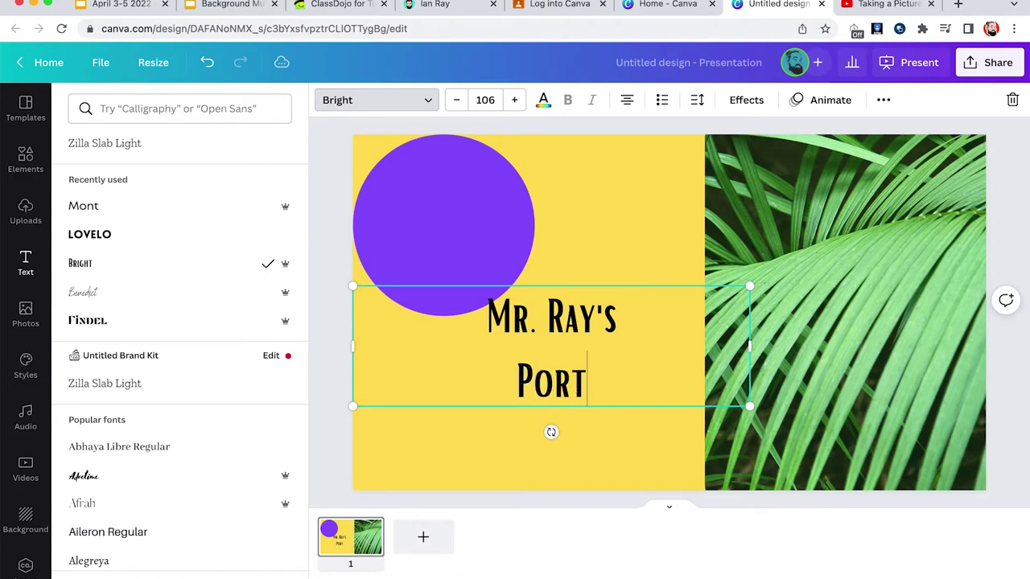
type("fol")
type("io")
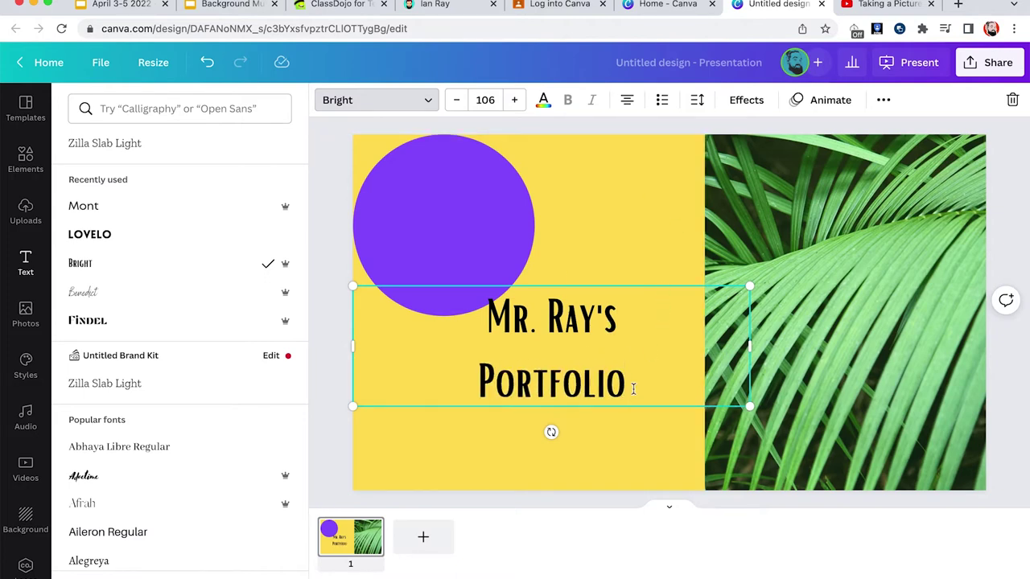
Step: Try the Shadow and Splice text effects on the heading and apply the Lift effect
left_click_drag(633, 390, 477, 379)
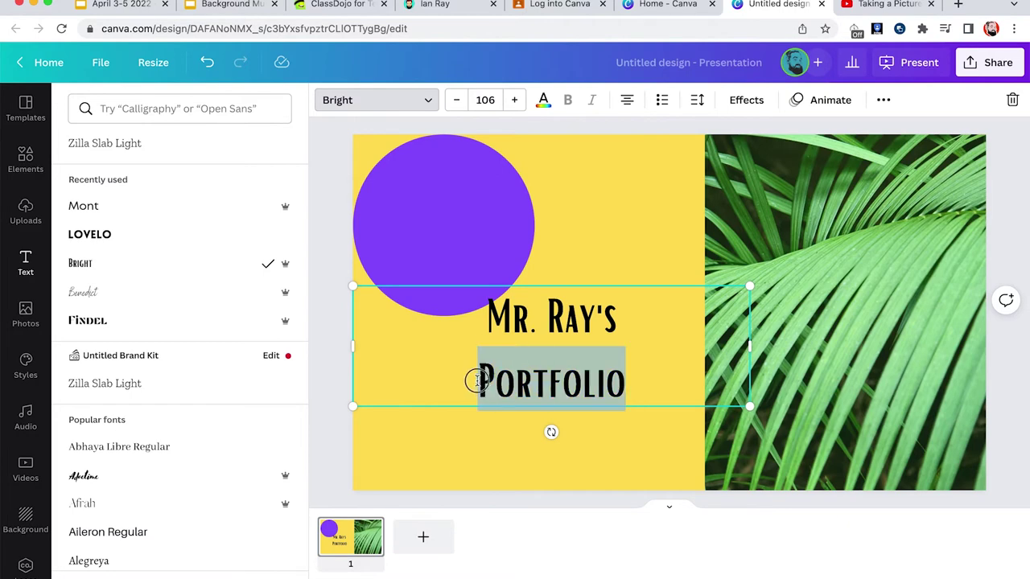
left_click(748, 102)
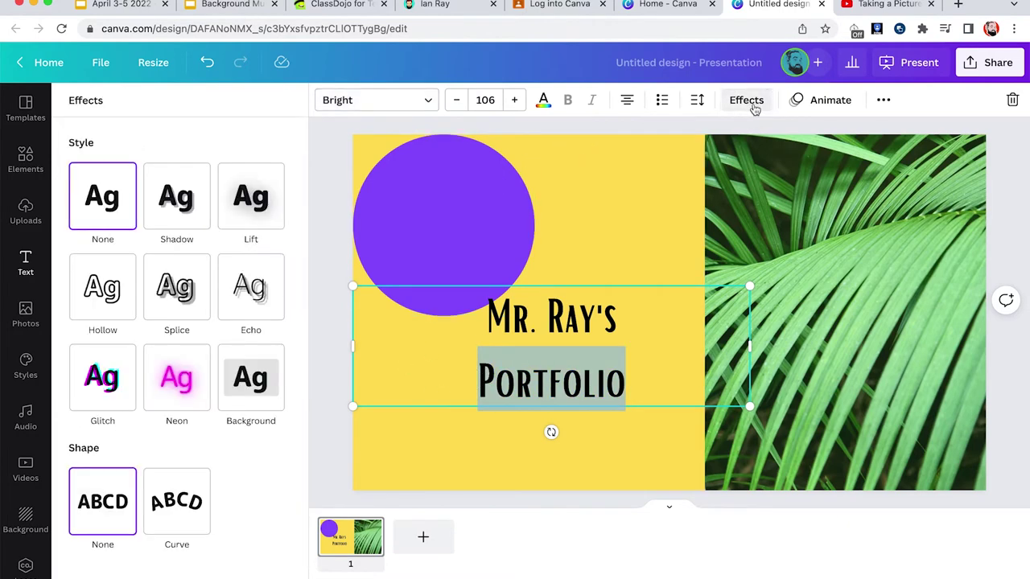
left_click(228, 206)
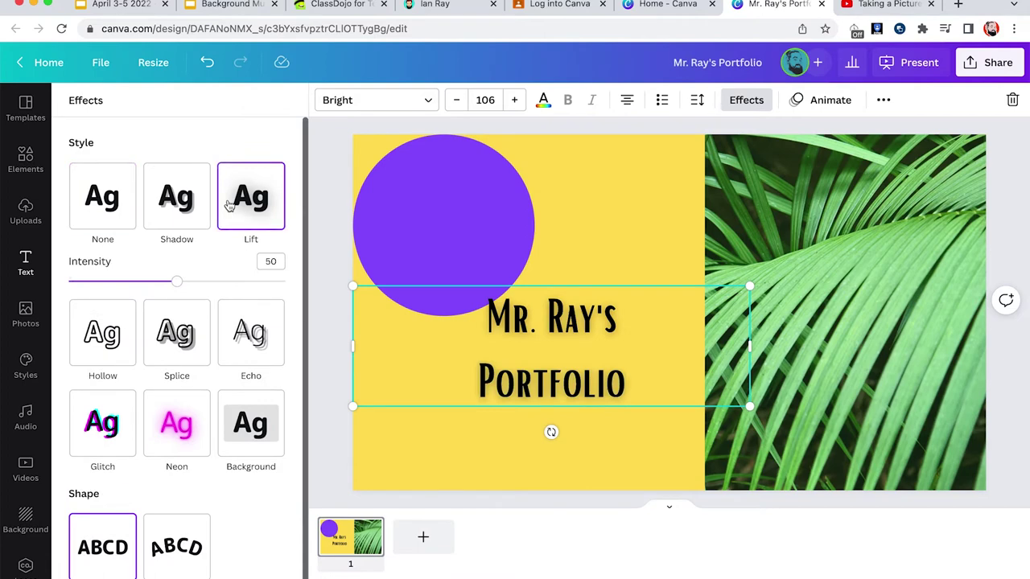
left_click(180, 206)
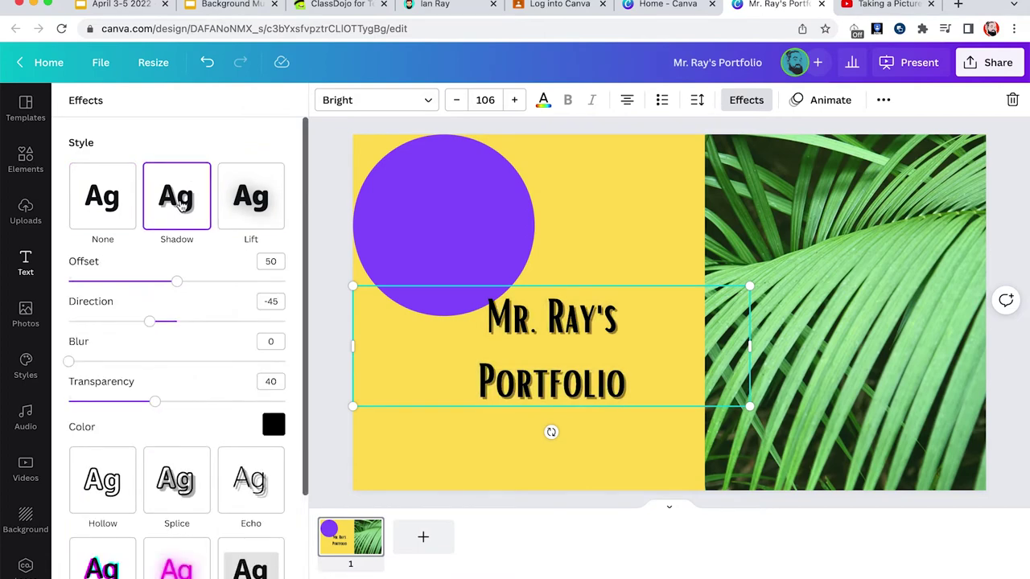
left_click(128, 206)
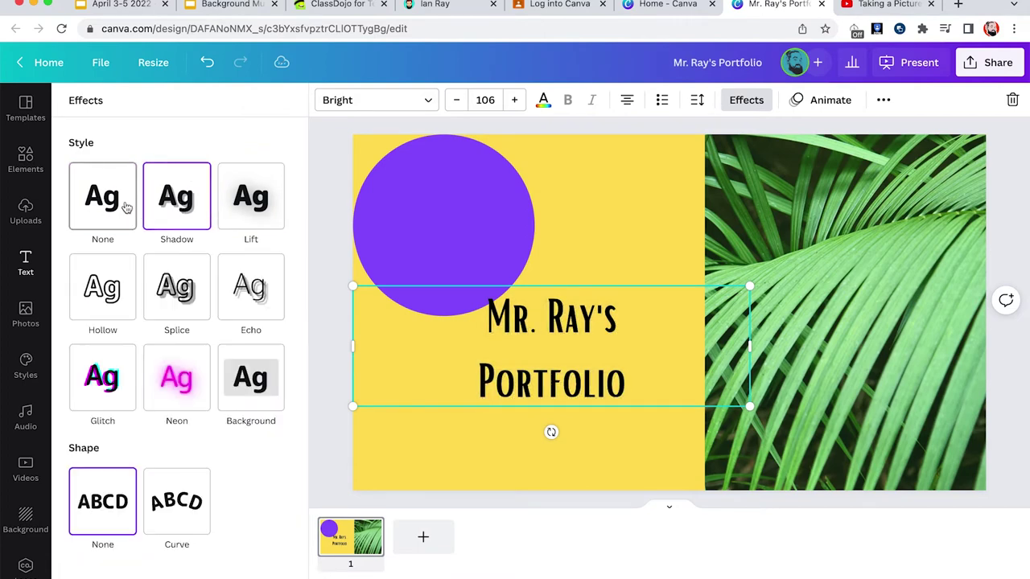
left_click(197, 302)
left_click(239, 311)
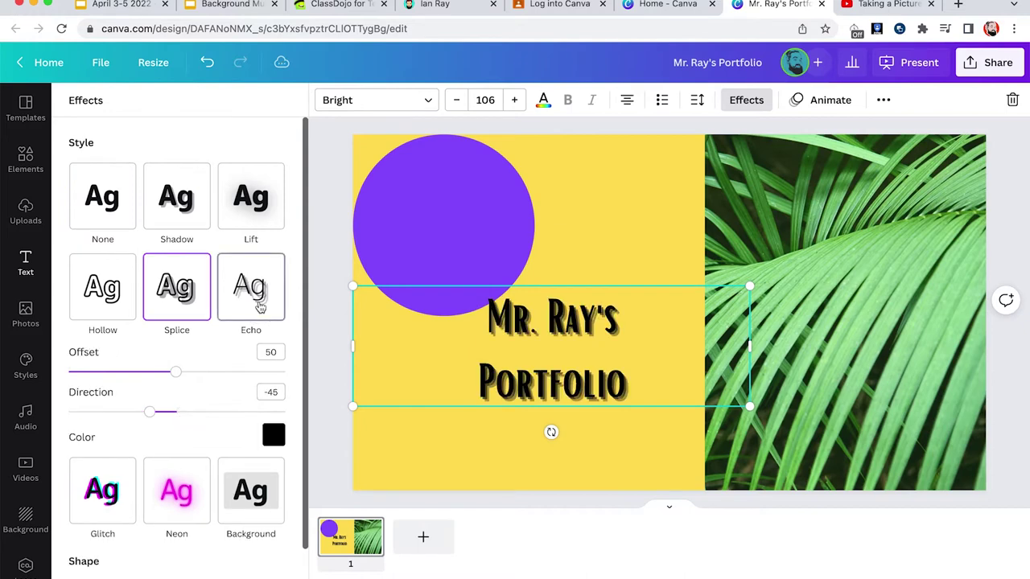
left_click(229, 203)
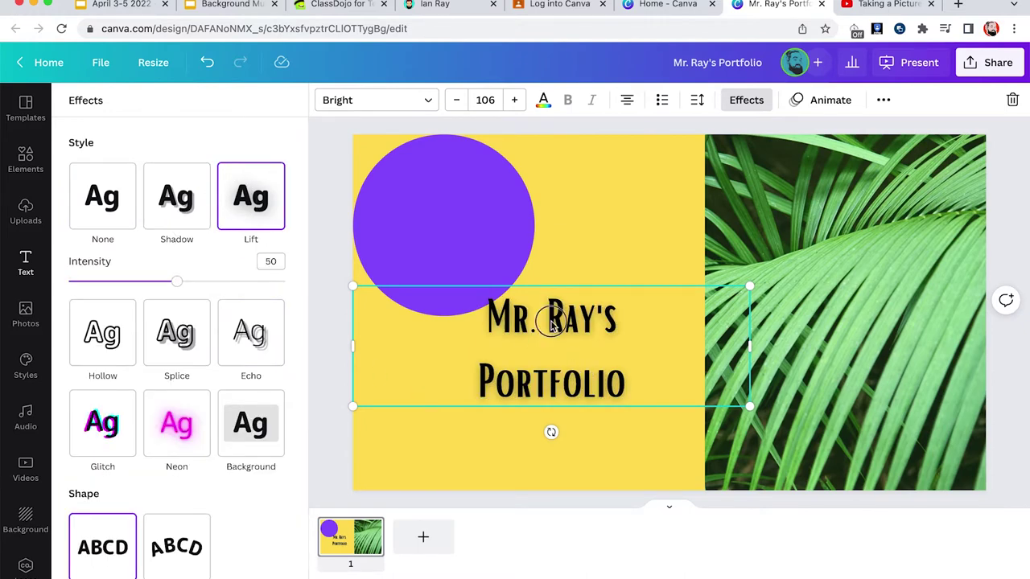
Step: Recolour the heading with the lightest green from the photo colours and centre it over the violet circle
left_click_drag(552, 323, 473, 190)
left_click(543, 100)
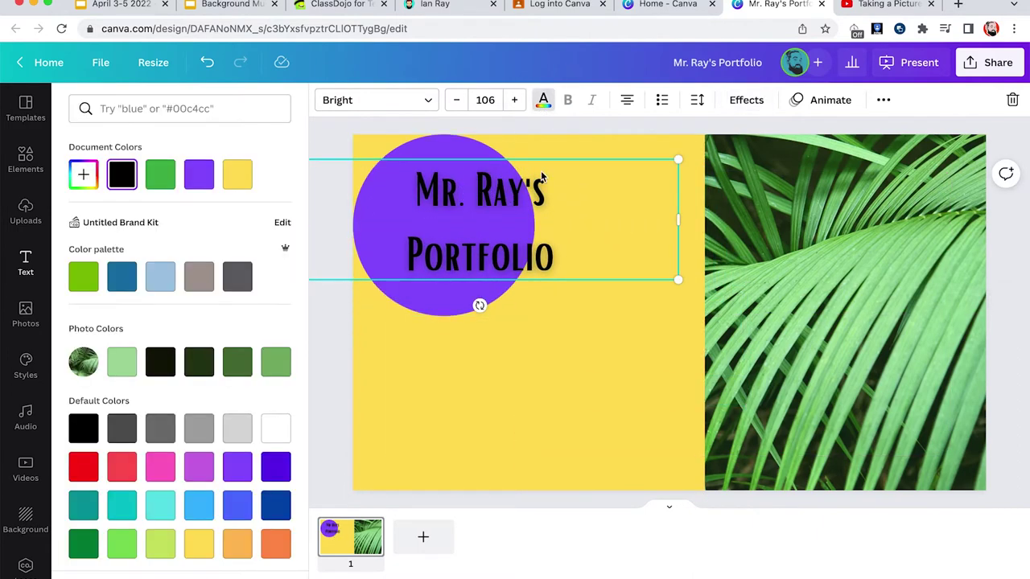
left_click(276, 362)
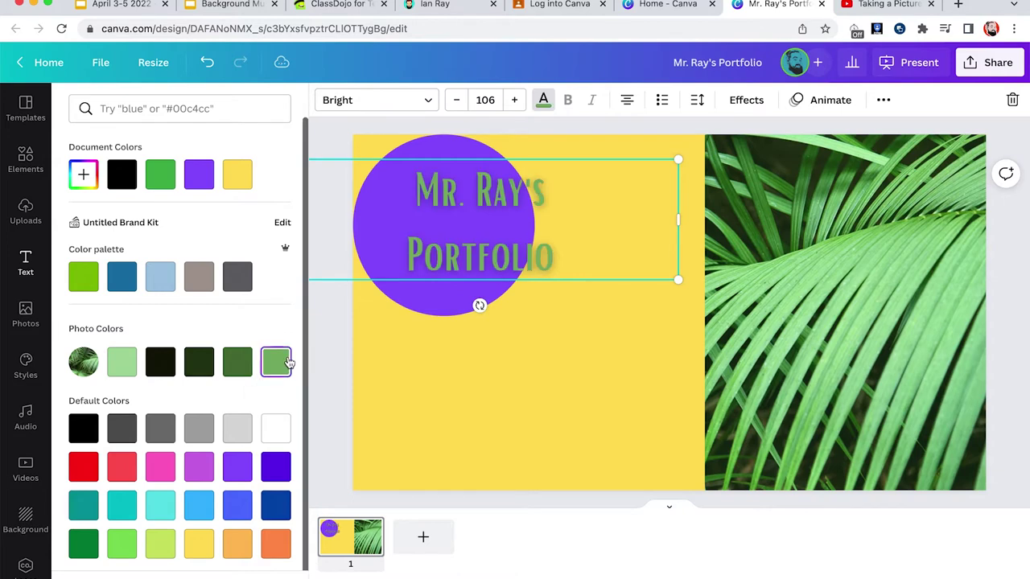
left_click(243, 367)
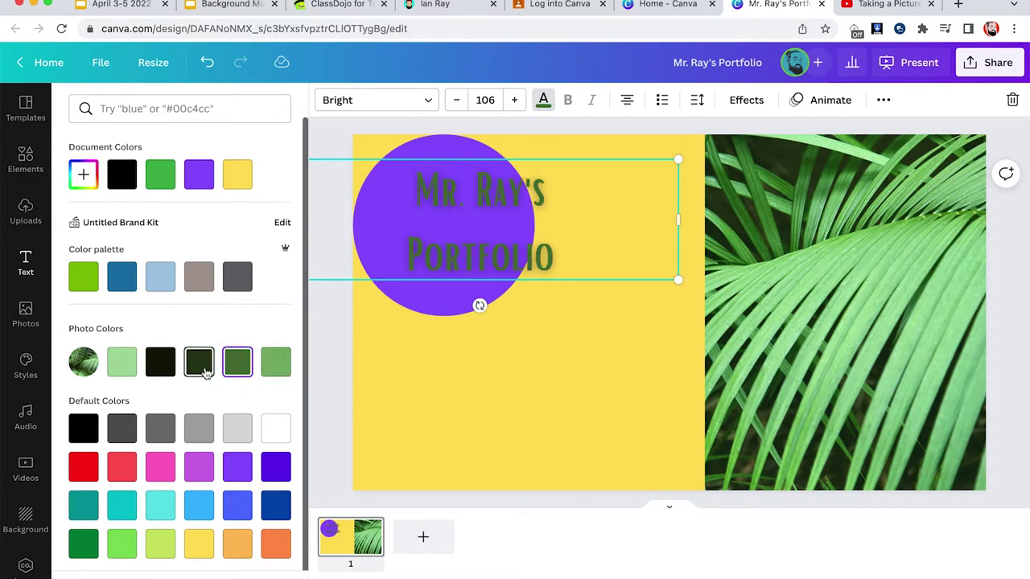
left_click(130, 364)
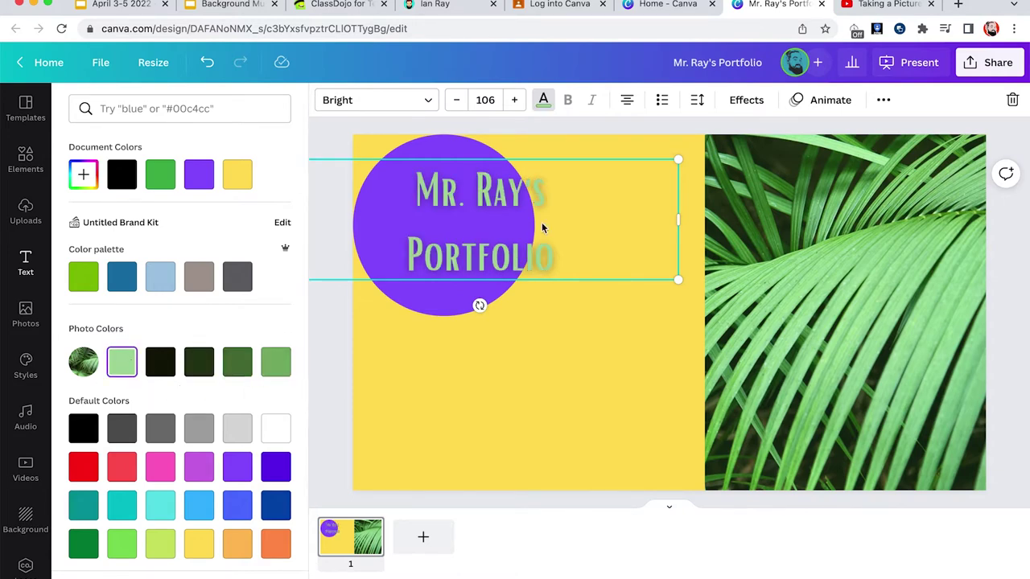
left_click_drag(514, 256, 481, 245)
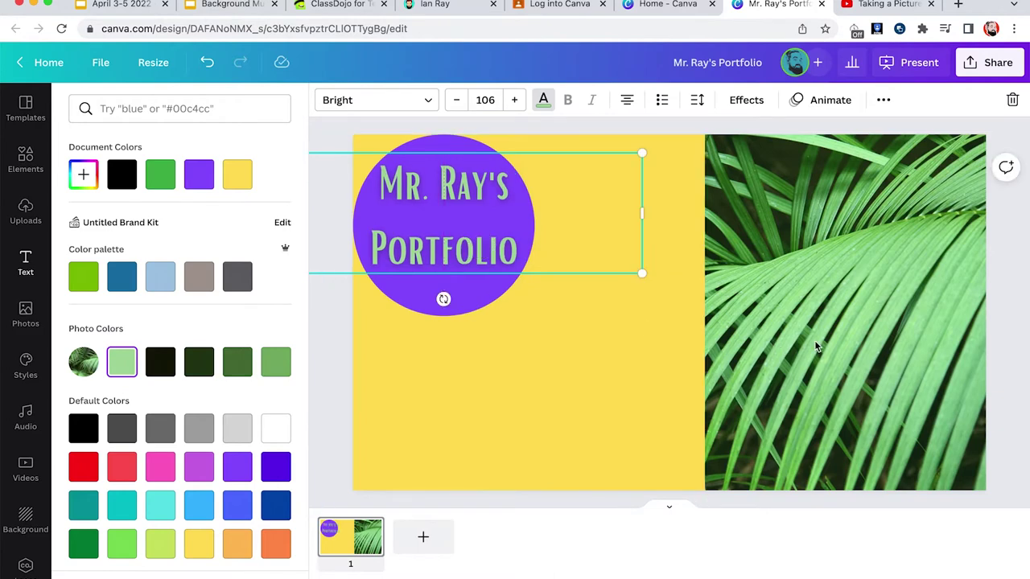
key("Escape")
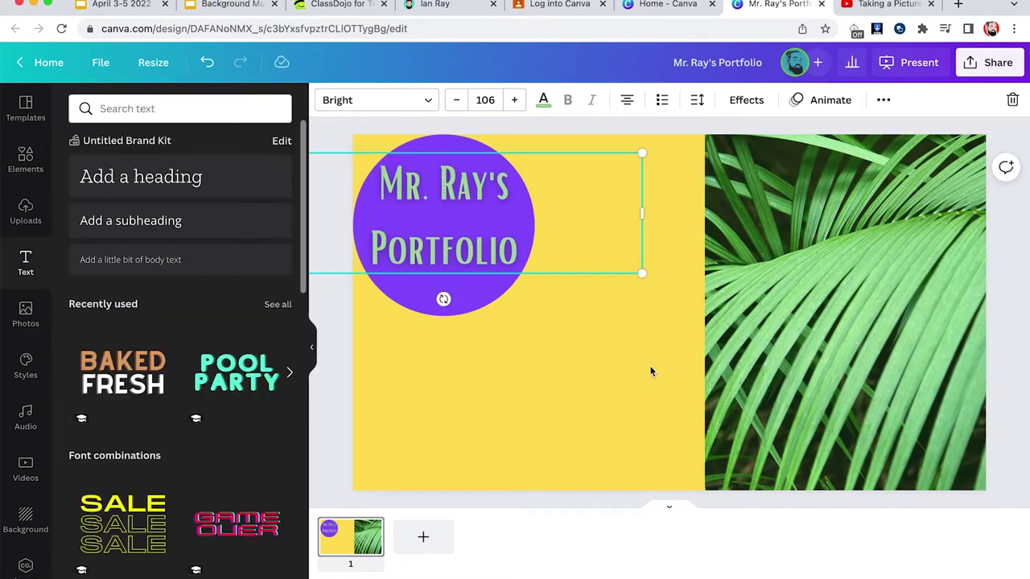
Step: Start uploading media to the design and open the Vicious buddha folder as the source
left_click(25, 212)
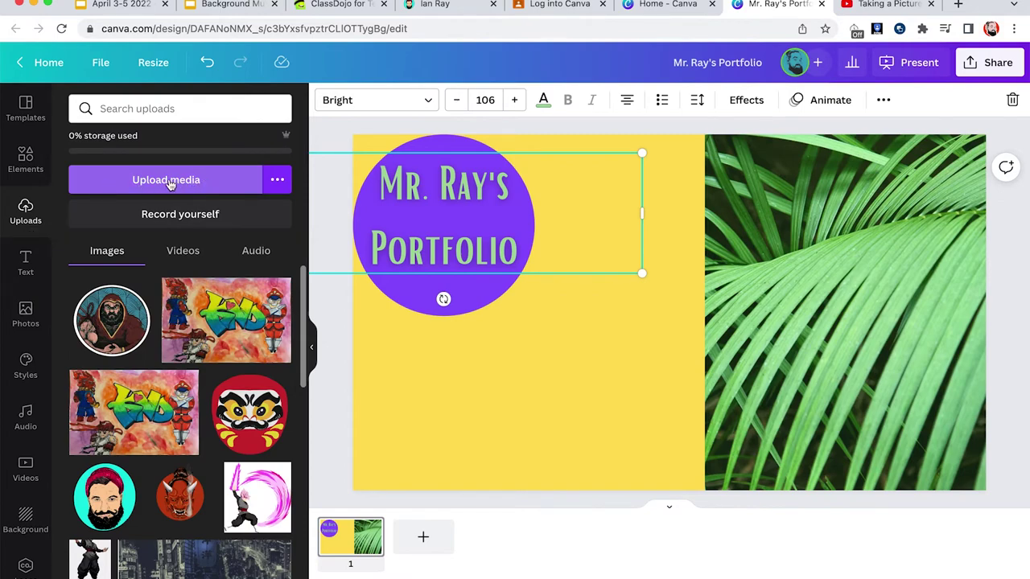
left_click(161, 183)
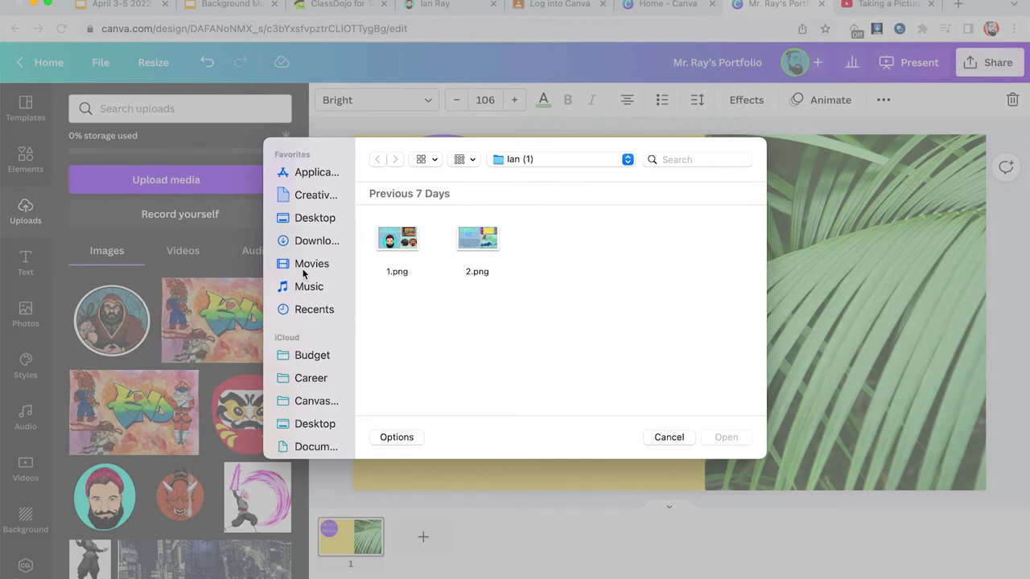
scroll(303, 275, "down", 5)
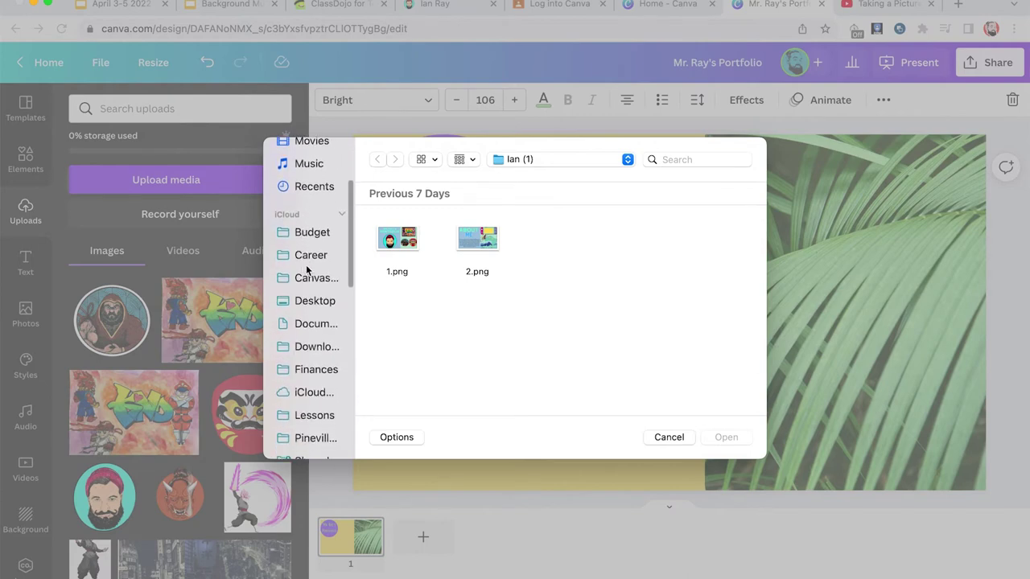
scroll(322, 321, "down", 8)
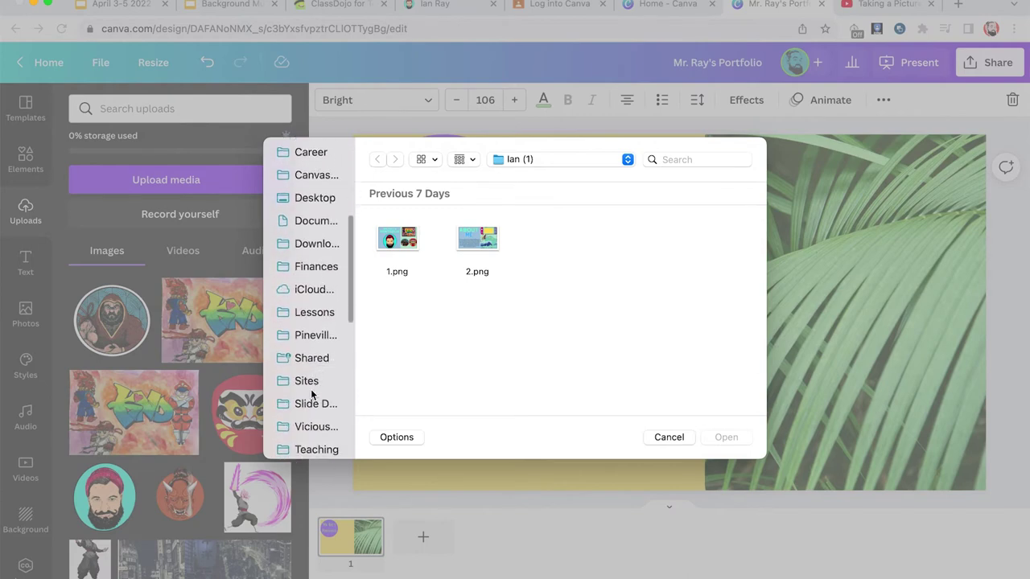
left_click(300, 342)
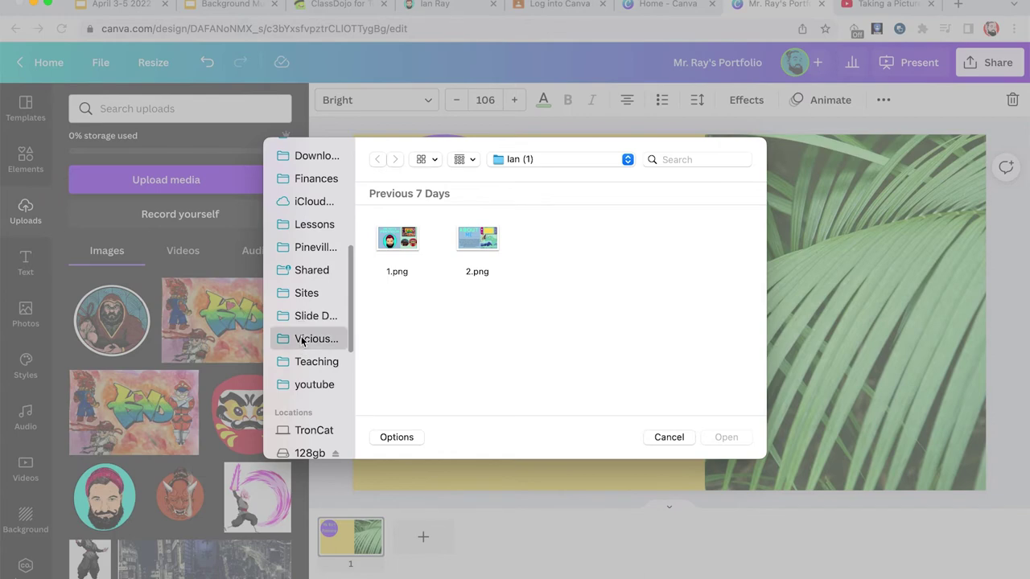
Step: Upload the black-and-white topknot head artwork from the folder's 2021 files and place it over the leaf photo
scroll(574, 350, "down", 5)
scroll(573, 350, "down", 5)
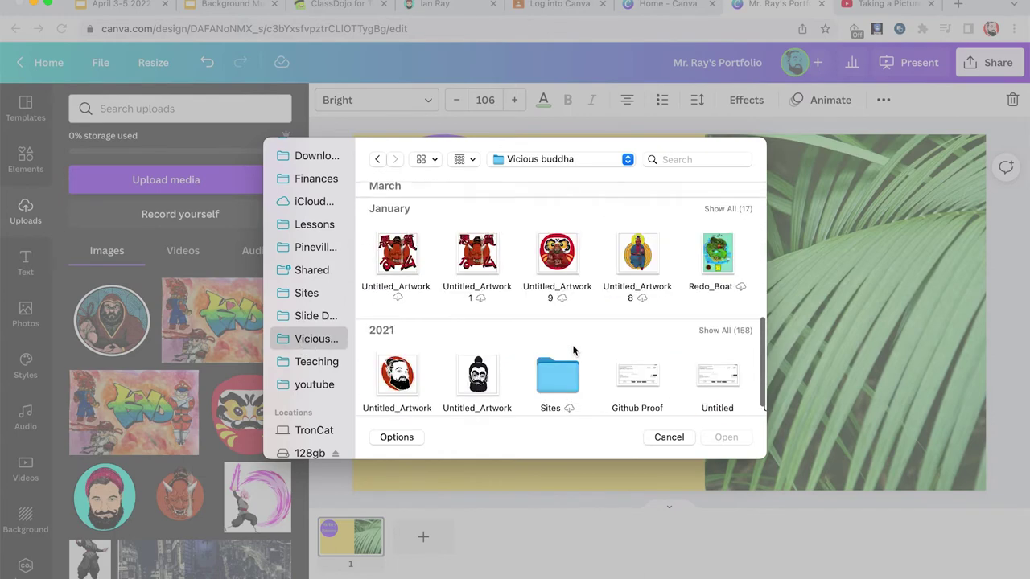
scroll(575, 346, "up", 5)
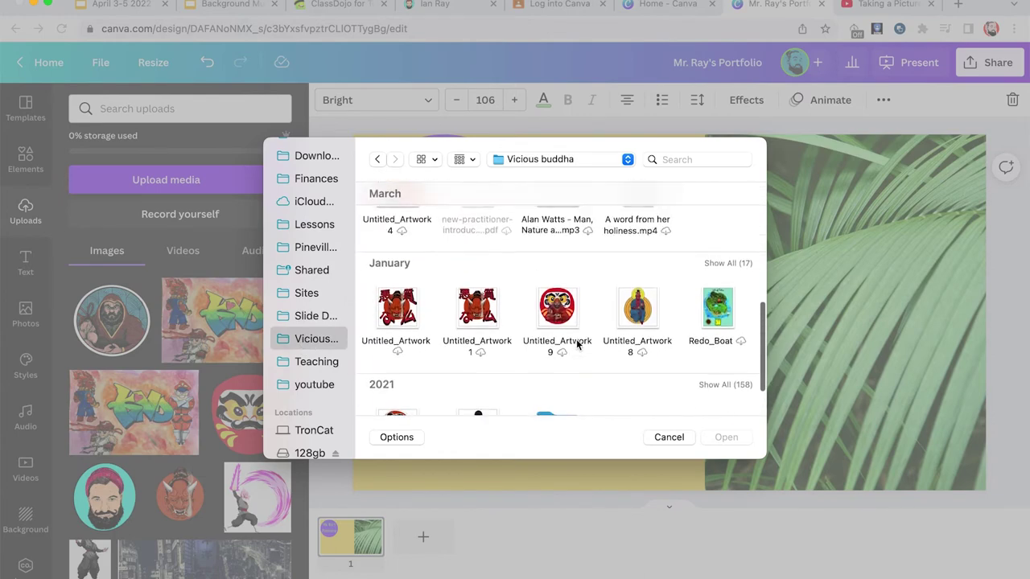
scroll(576, 339, "up", 2)
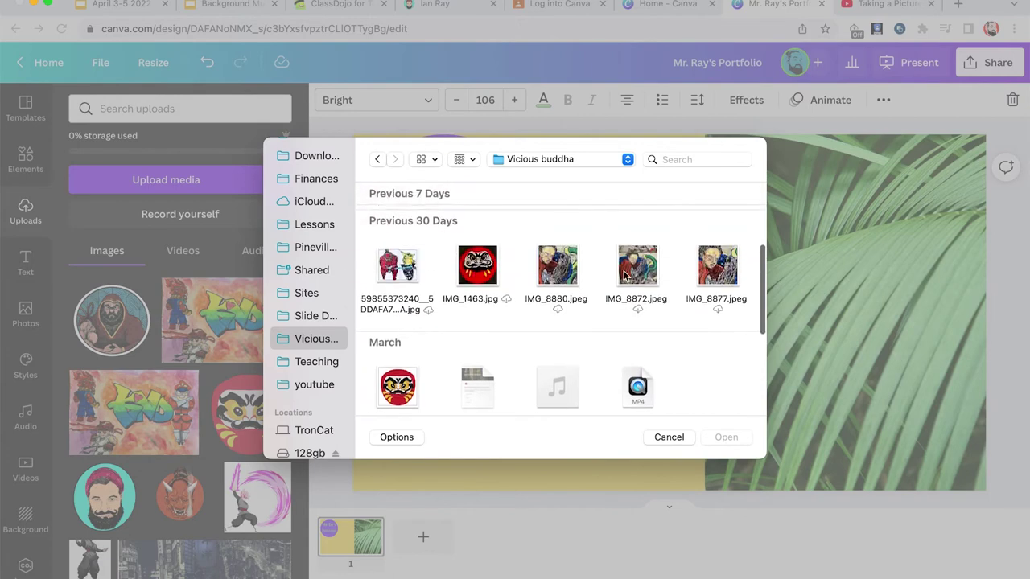
scroll(624, 276, "up", 3)
scroll(632, 305, "down", 3)
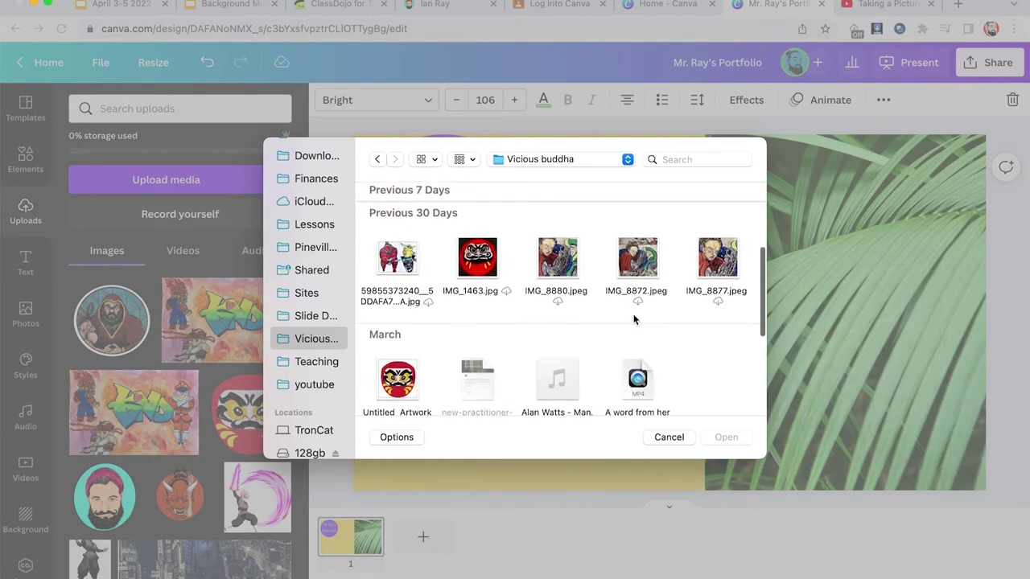
scroll(593, 302, "down", 5)
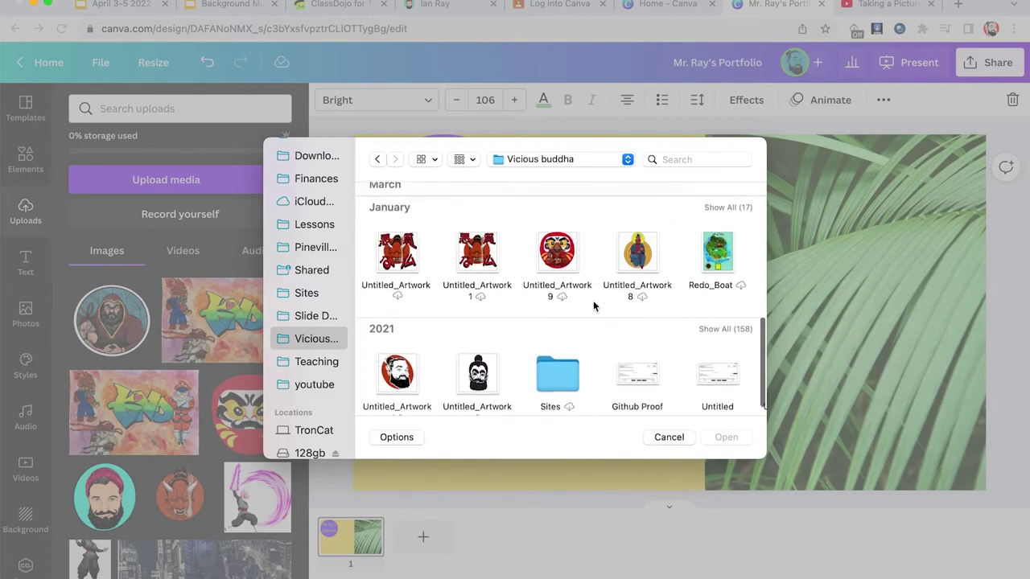
scroll(510, 342, "up", 1)
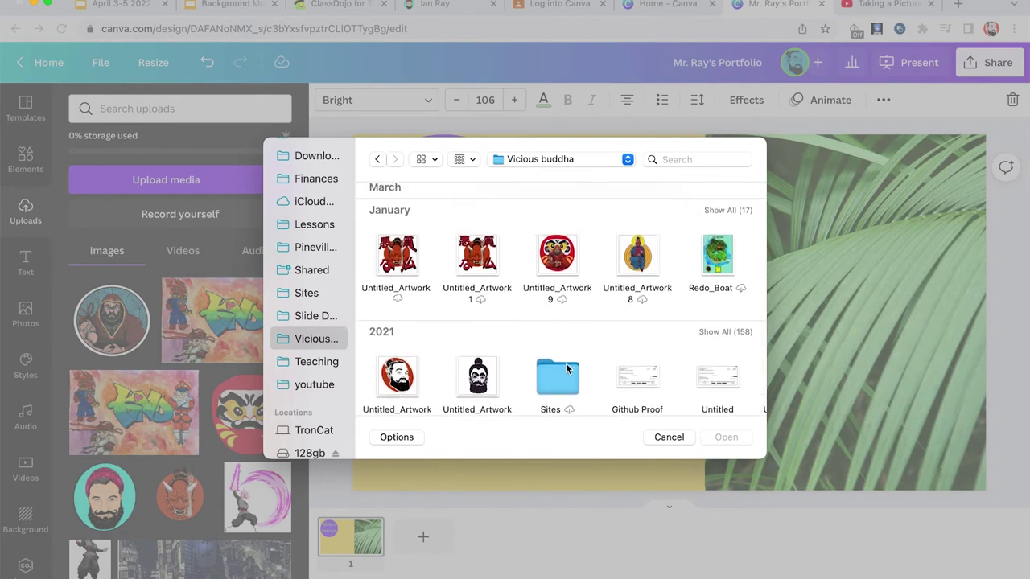
left_click(477, 375)
left_click(727, 437)
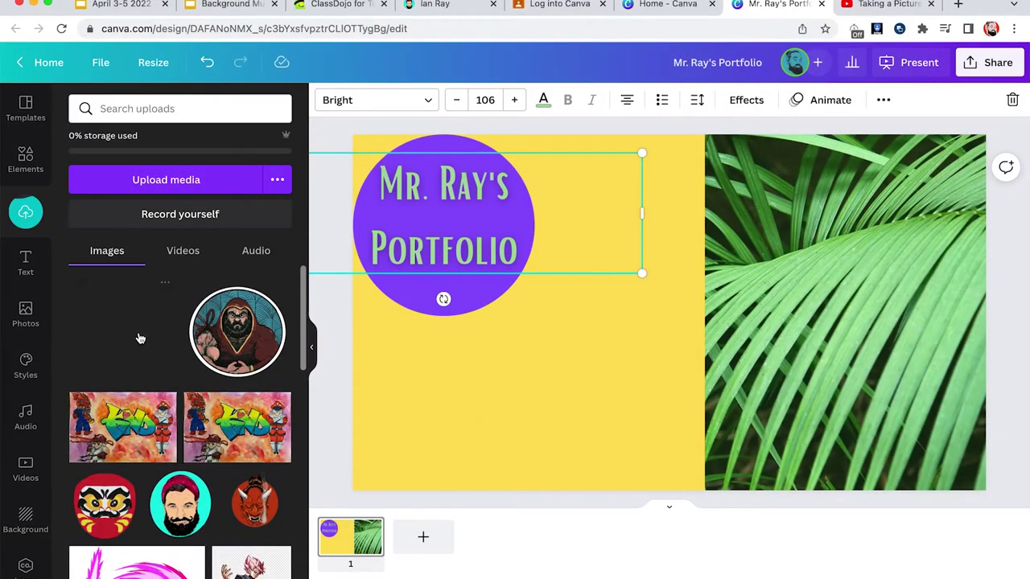
left_click(137, 338)
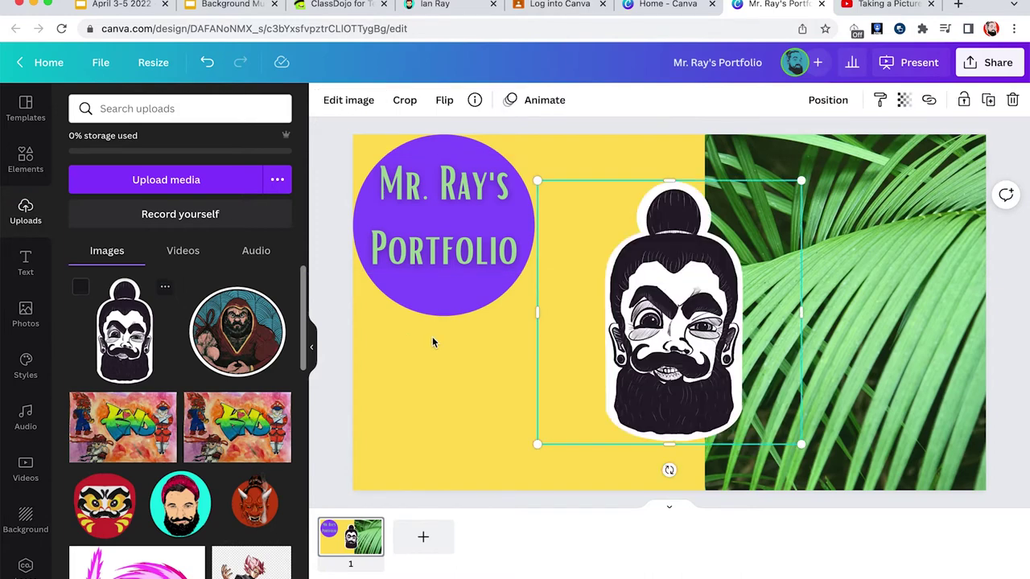
left_click_drag(671, 320, 789, 267)
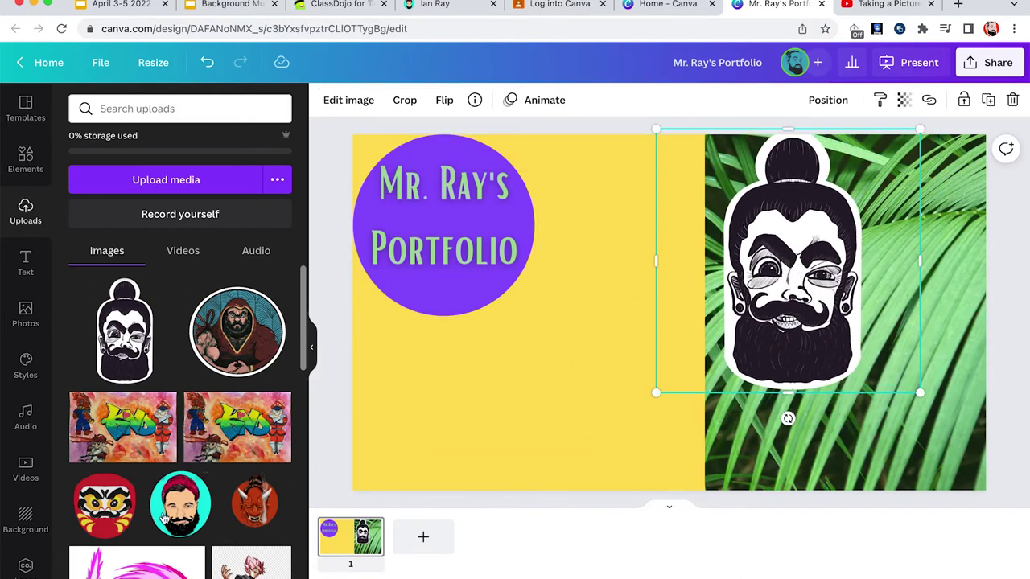
Step: Add the uploaded red daruma image, shrink it, and place it directly below the violet circle
left_click(120, 520)
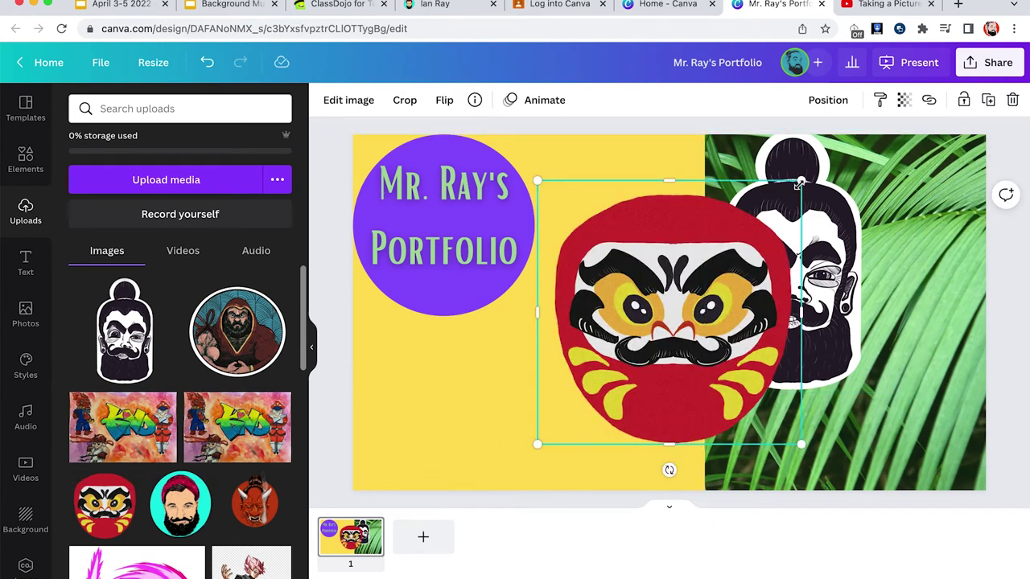
left_click_drag(798, 183, 707, 273)
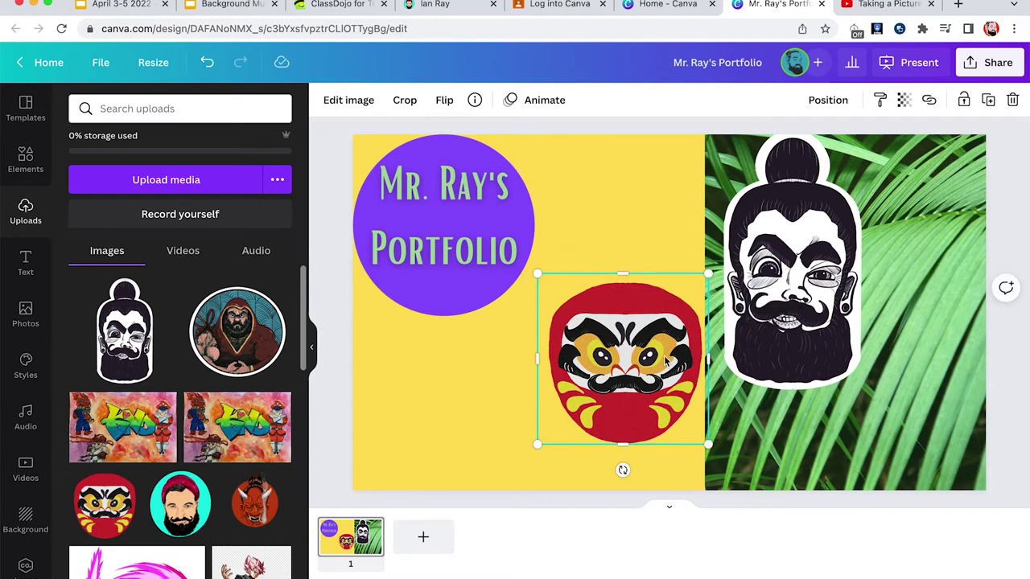
left_click_drag(666, 363, 488, 409)
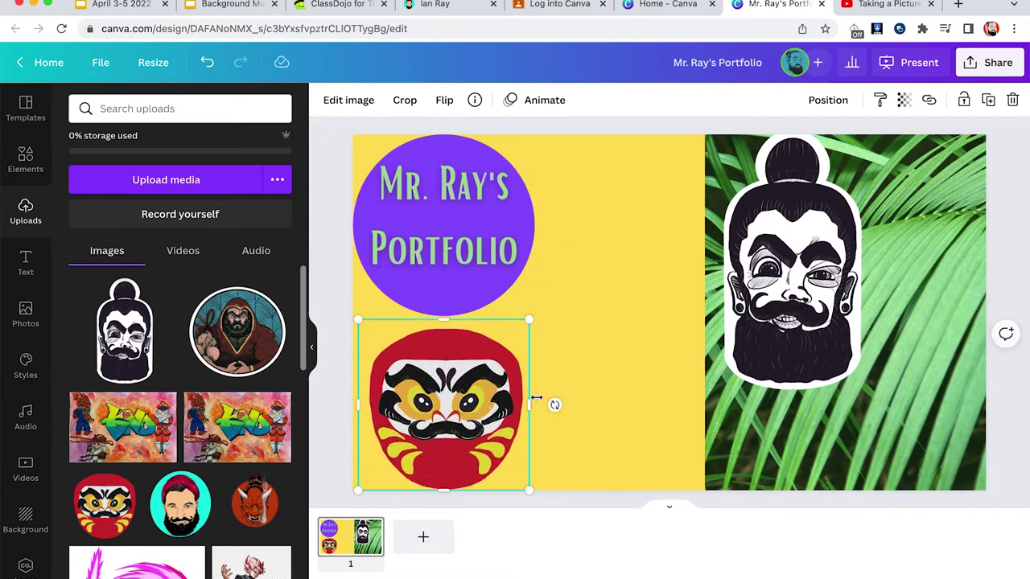
Step: Move the topknot head onto the yellow area beside the daruma and shrink it to fit there
left_click_drag(770, 333, 590, 431)
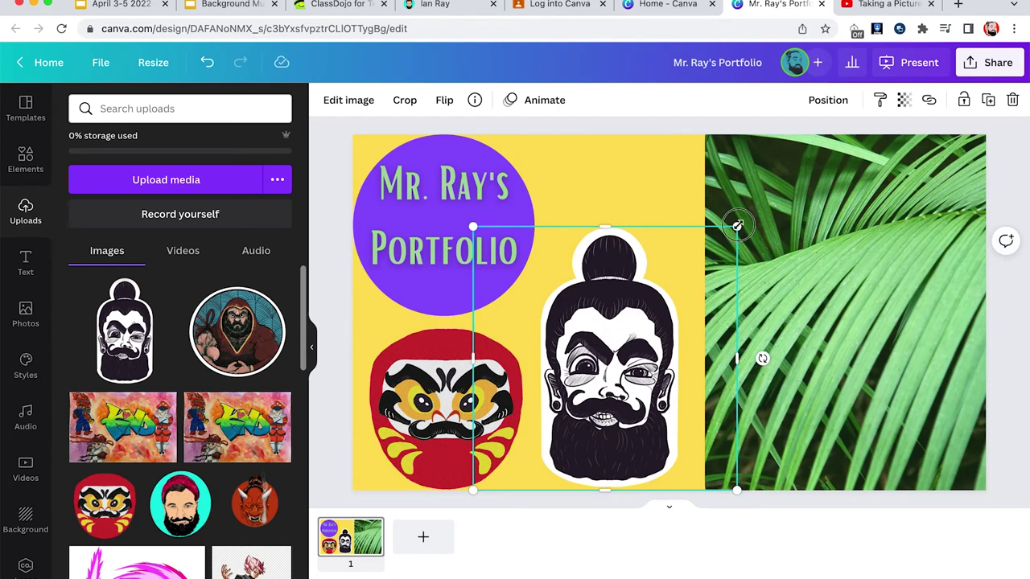
left_click_drag(737, 226, 689, 271)
left_click_drag(617, 370, 656, 376)
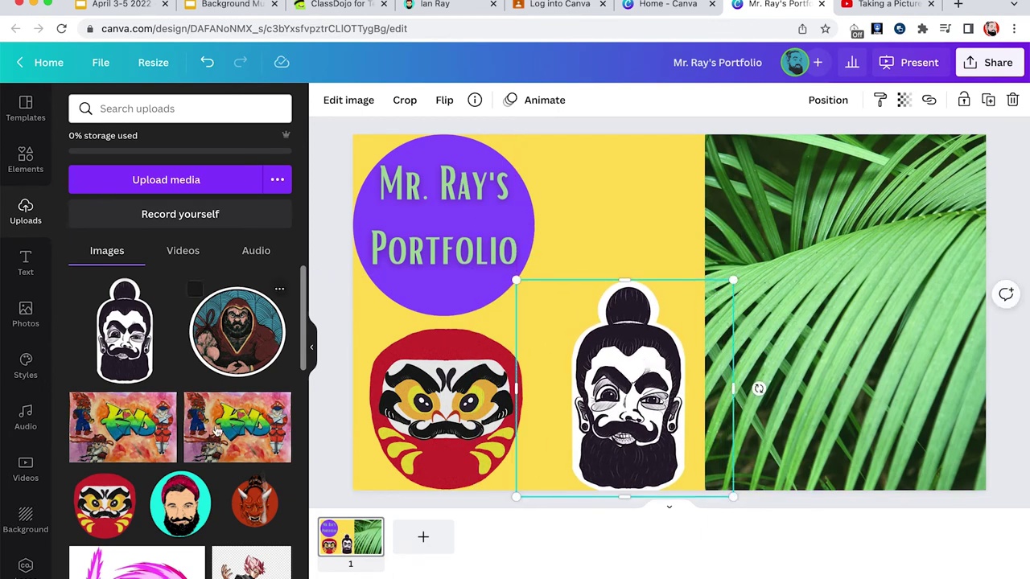
Step: Add the uploaded round turquoise portrait with the red beanie and place it over the leaf photo
left_click(180, 505)
left_click_drag(597, 266, 807, 307)
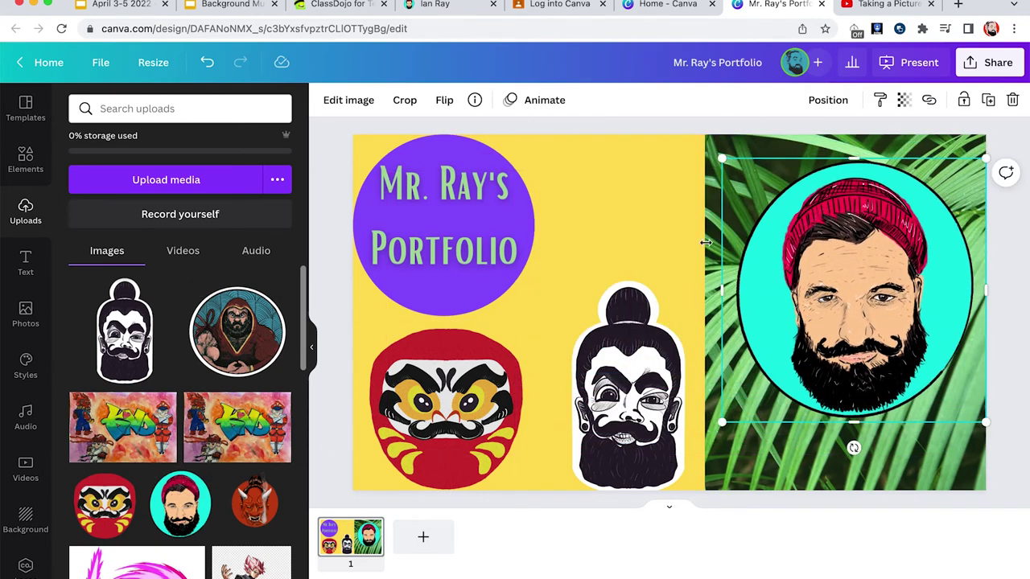
left_click(622, 195)
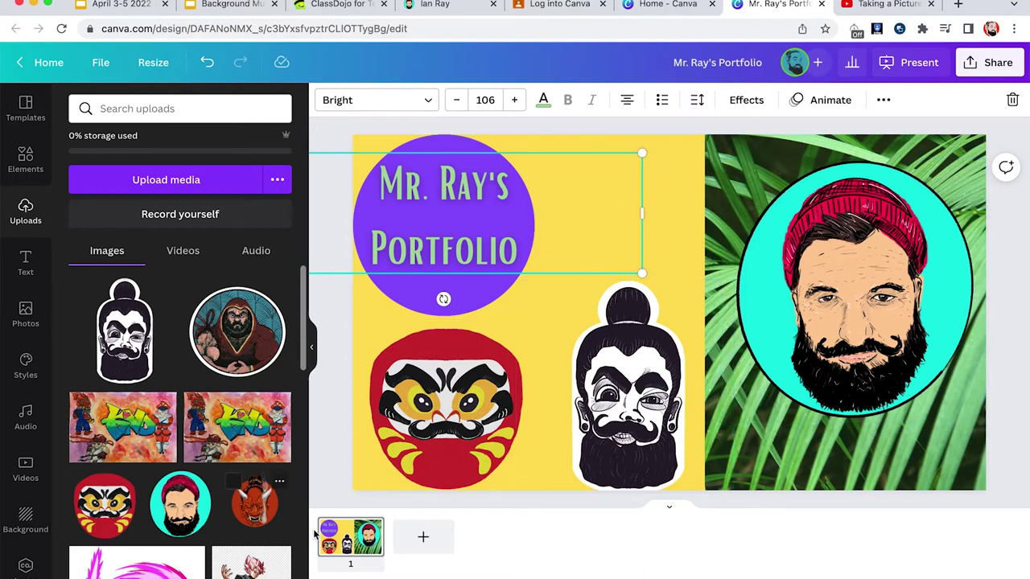
Step: Add a new page and apply the green palm-leaf background from the Nature category
left_click(423, 536)
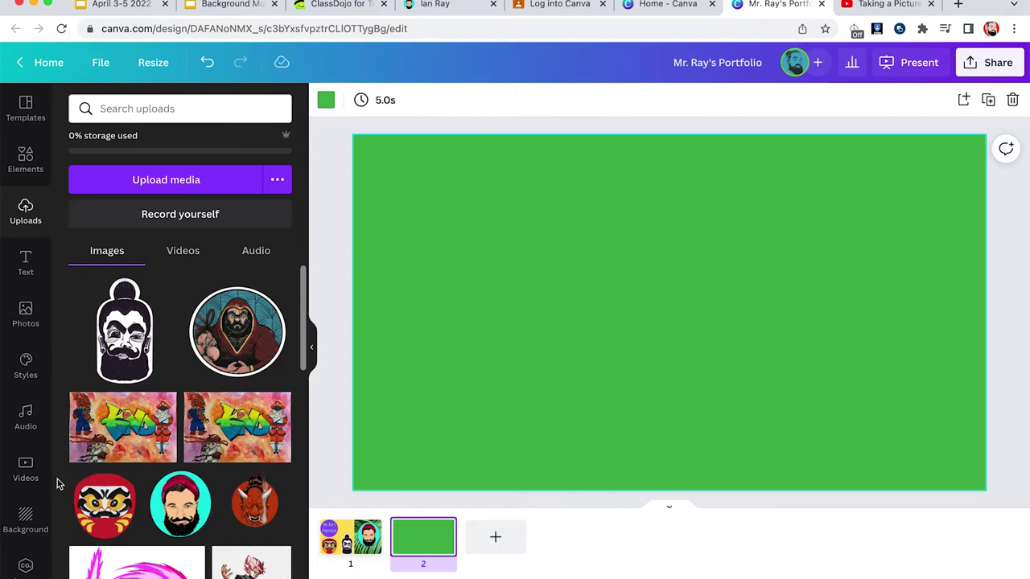
left_click(29, 521)
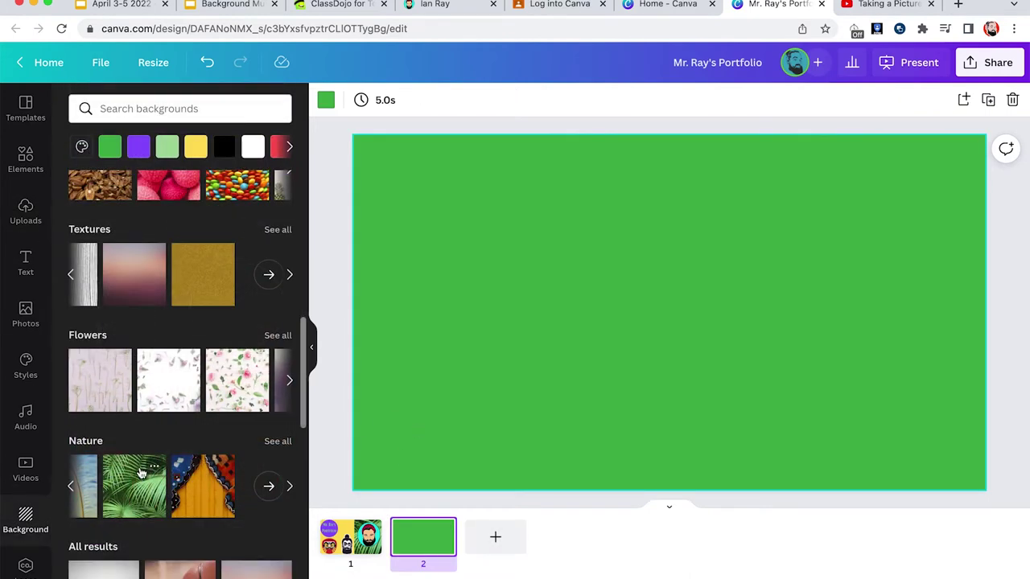
left_click(141, 475)
mouse_move(418, 533)
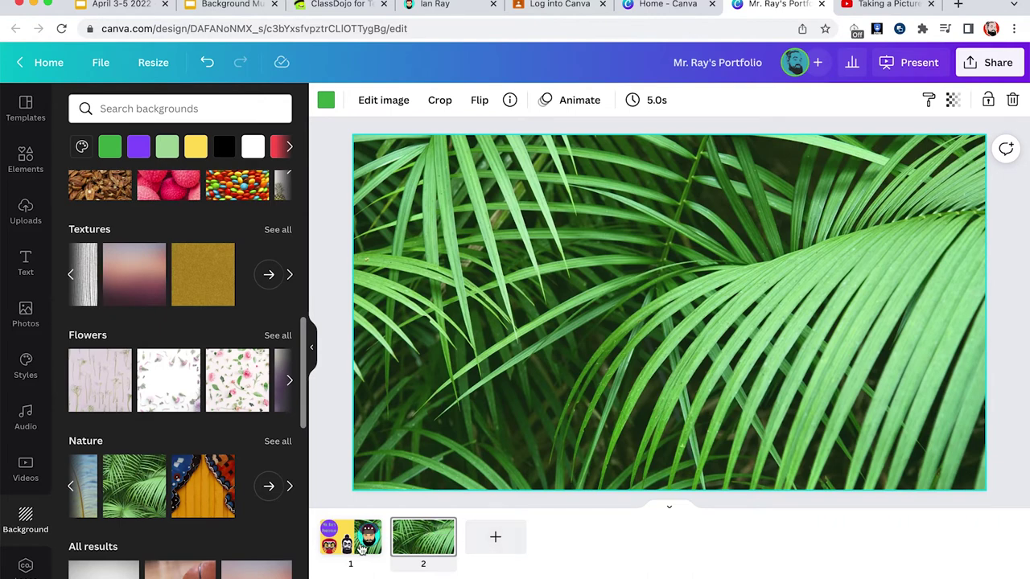
Step: Duplicate the cover page and delete the topknot head, daruma and beanie portrait from the copy
left_click(361, 547)
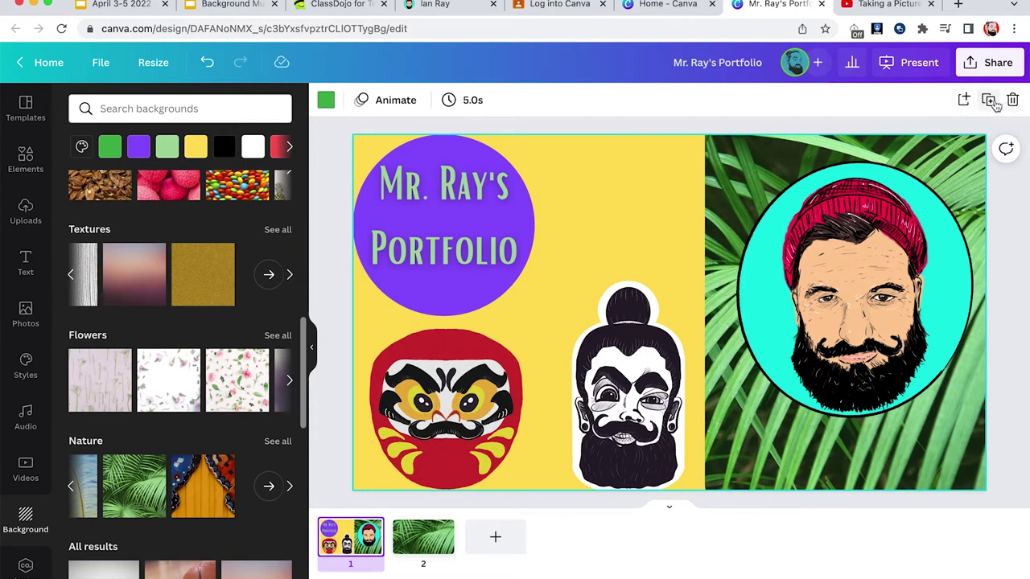
left_click(989, 100)
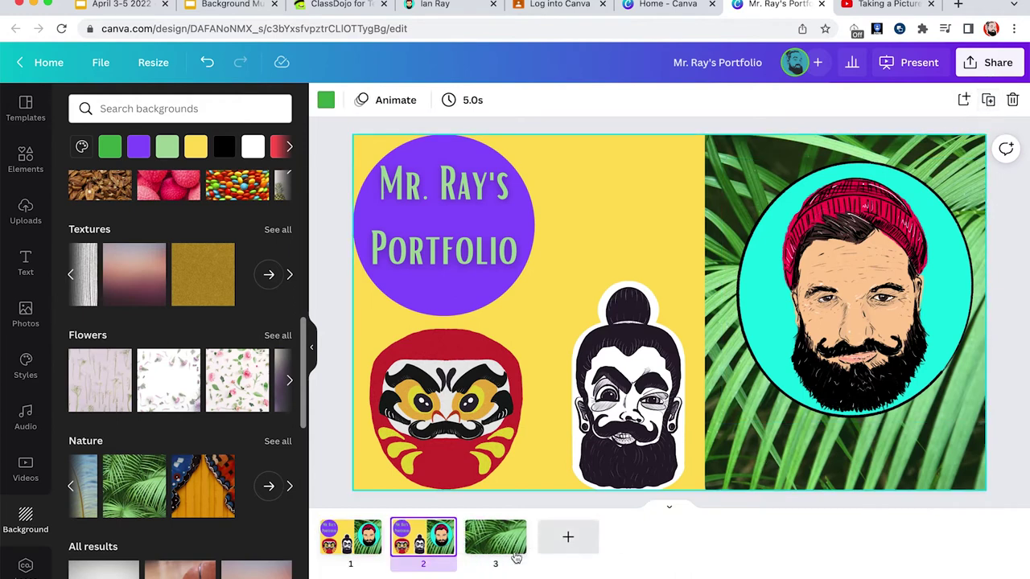
left_click(648, 408)
key("Delete")
left_click(457, 418)
key("Delete")
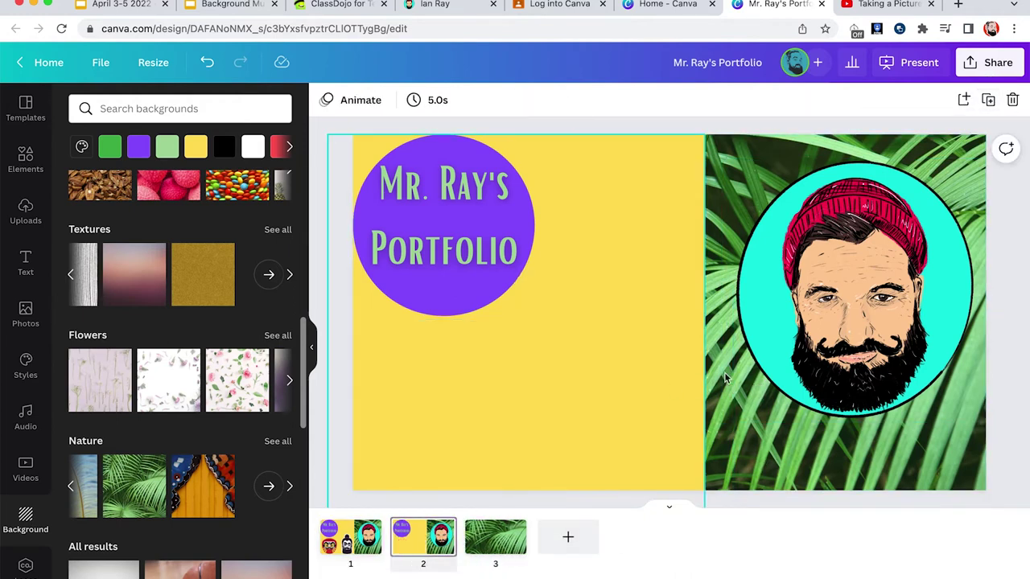
left_click(854, 338)
key("Delete")
Step: Replace the word "Portfolio" in the duplicated page's title with "About Me"
left_click(466, 265)
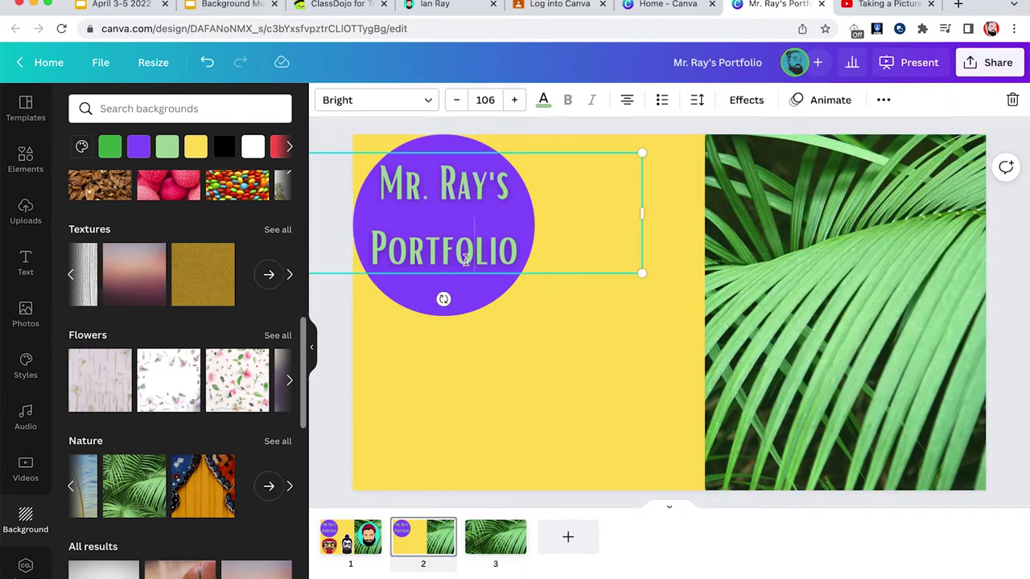
double_click(465, 259)
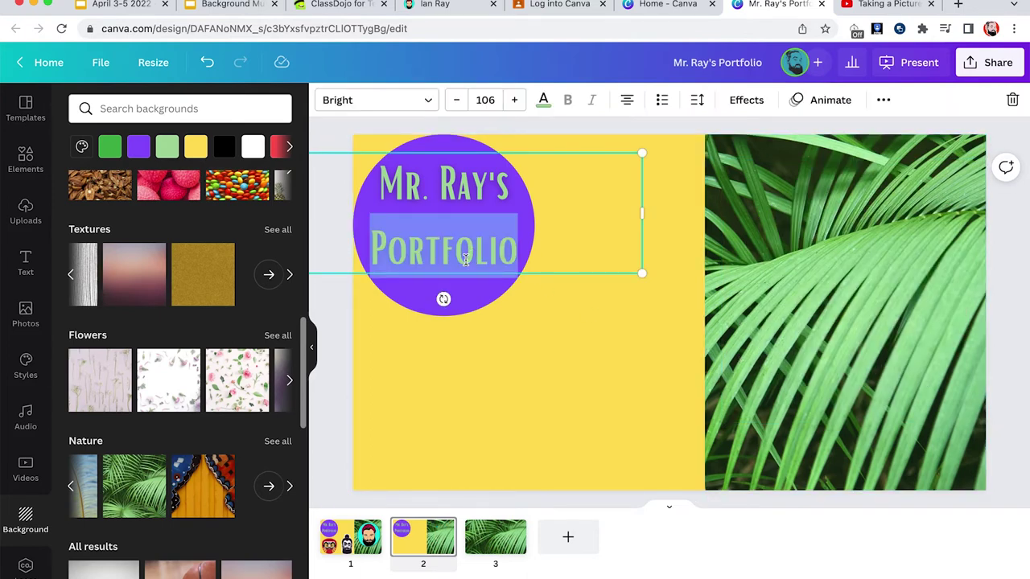
type("About")
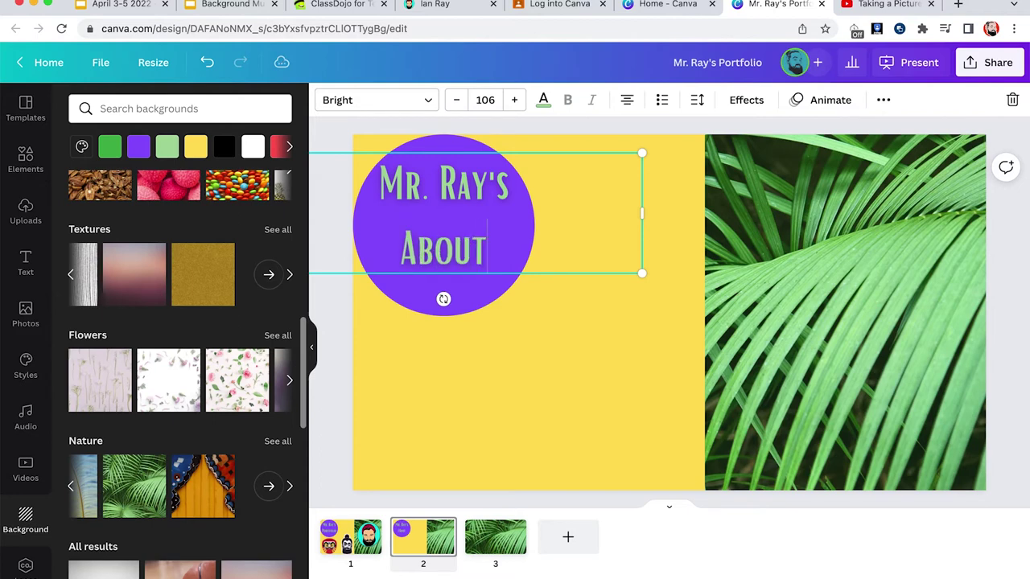
type(" Me")
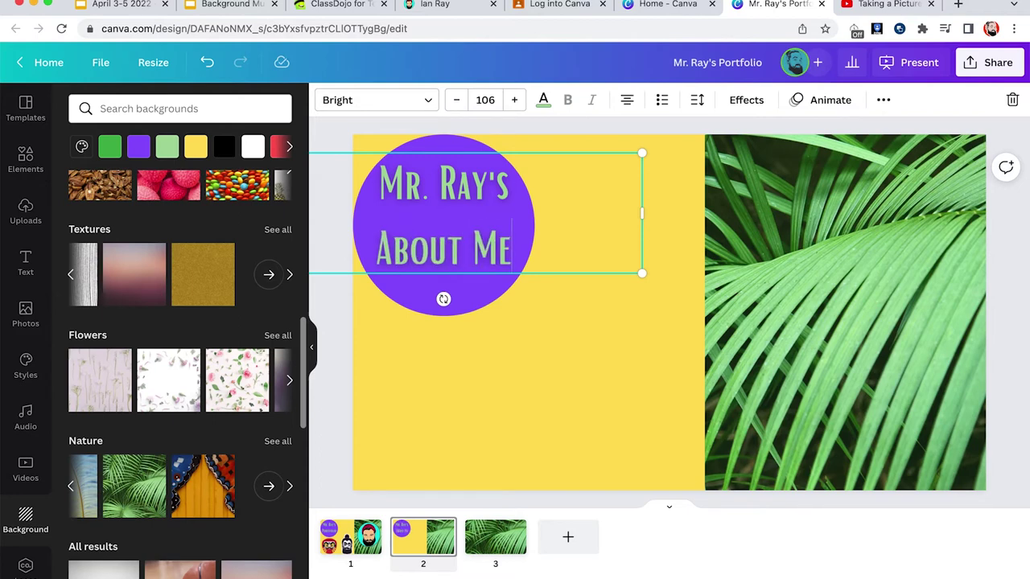
left_click(609, 333)
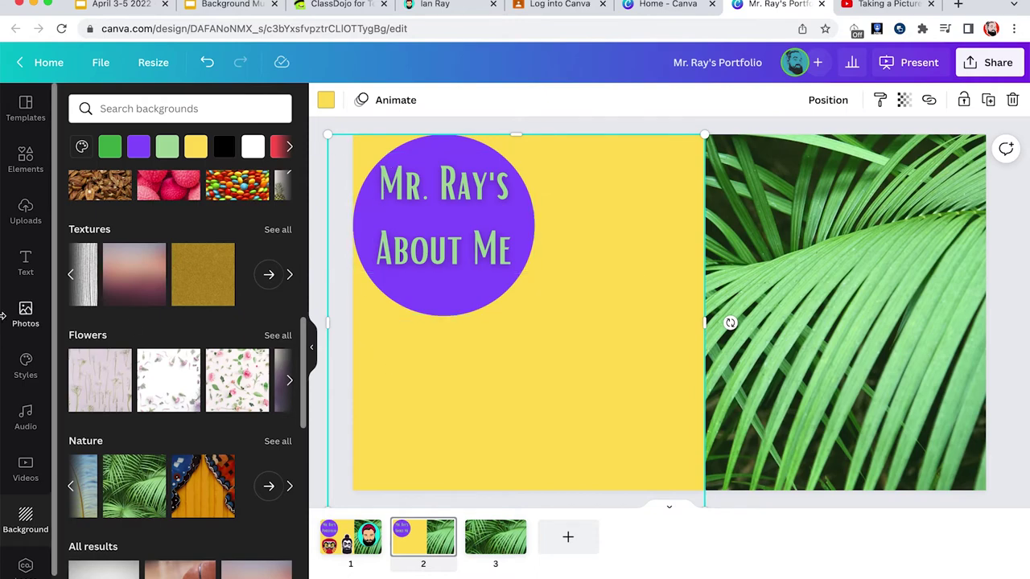
Step: Add a heading text box to page 2 and enlarge it to font size 87.6 across the yellow area
left_click(25, 273)
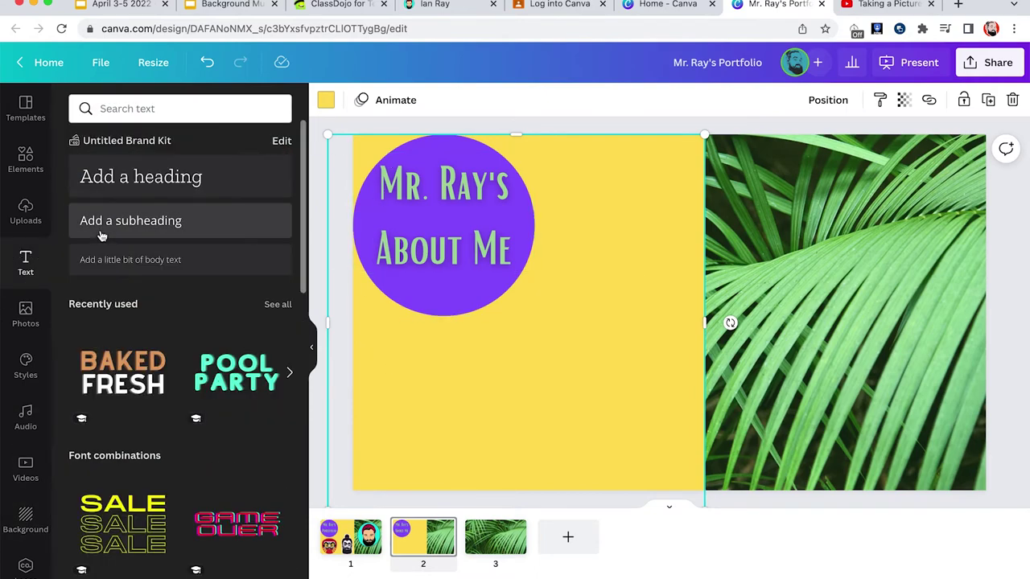
left_click(127, 194)
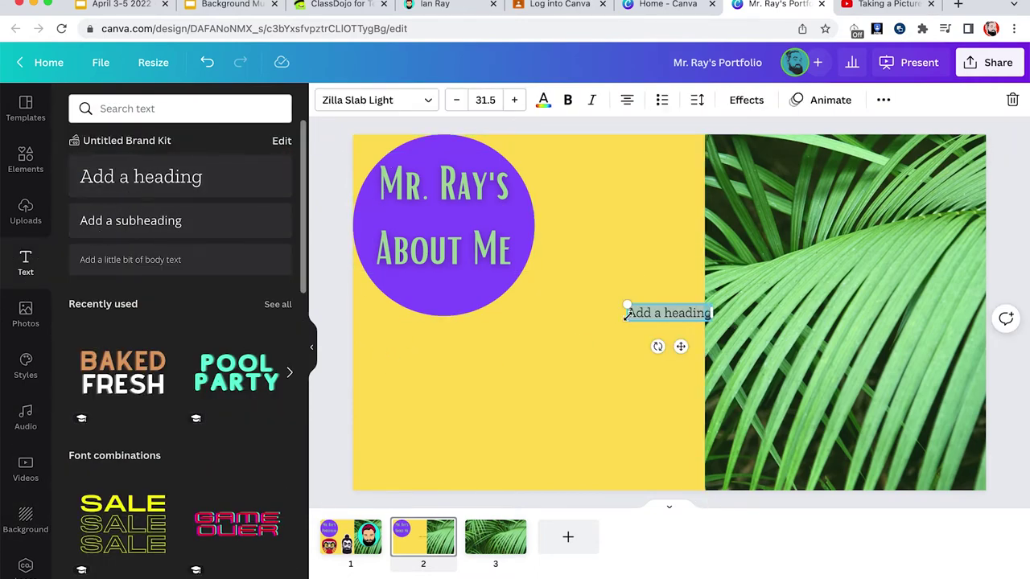
left_click_drag(629, 307, 476, 275)
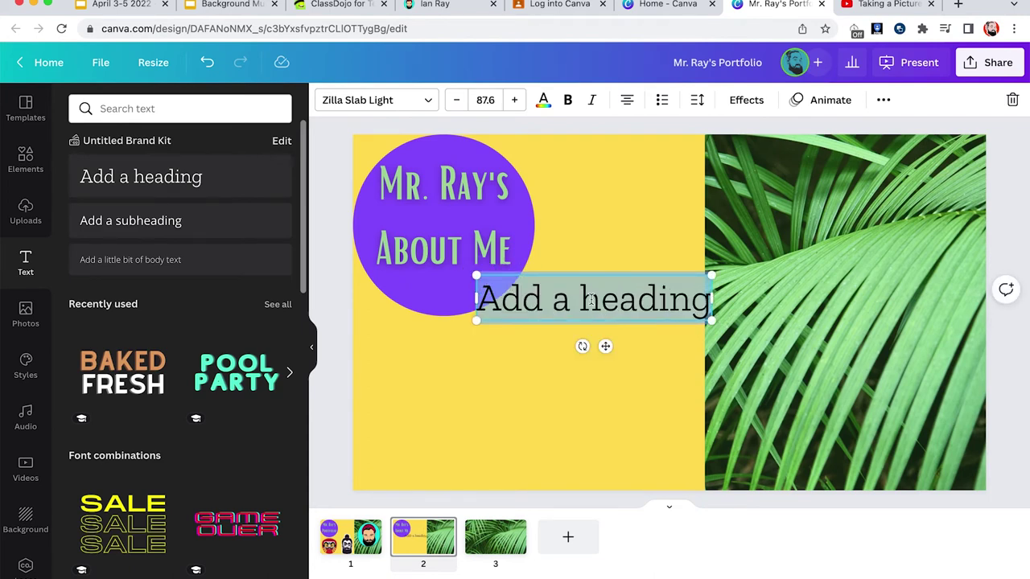
Step: Reduce the page 2 heading to font size 71.9 and select all of its placeholder text
left_click(589, 300)
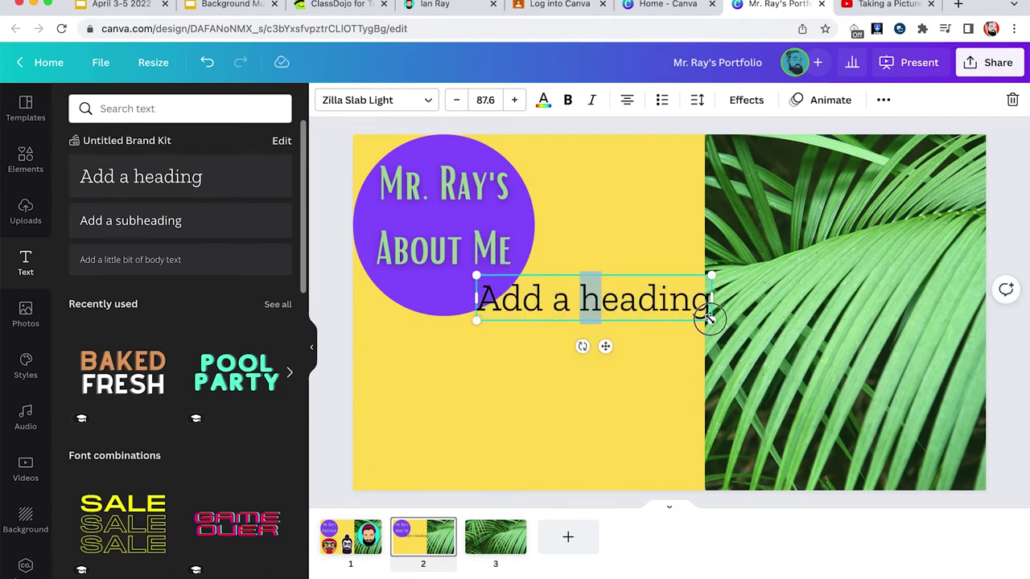
left_click_drag(708, 320, 650, 422)
left_click(496, 300)
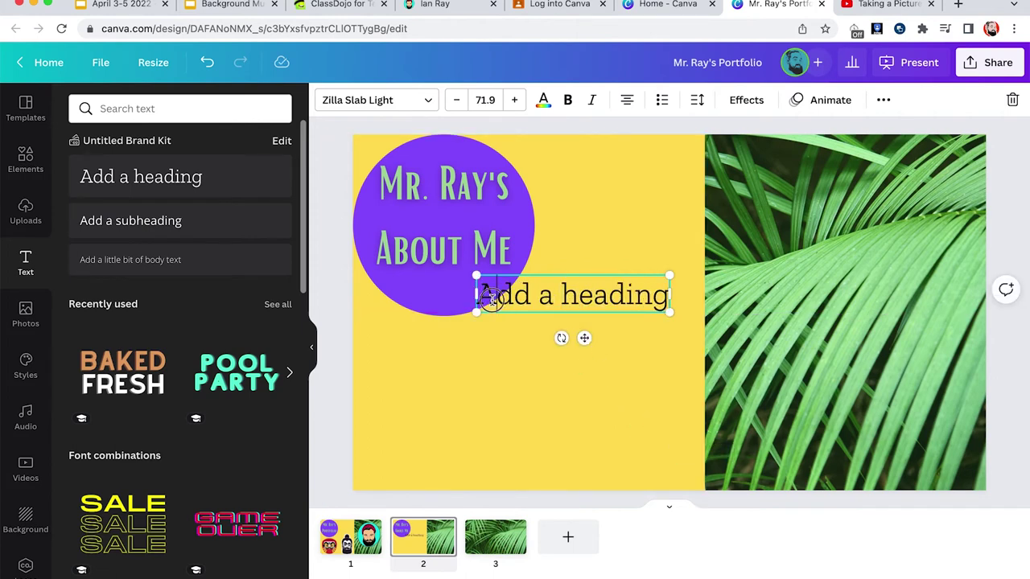
triple_click(492, 298)
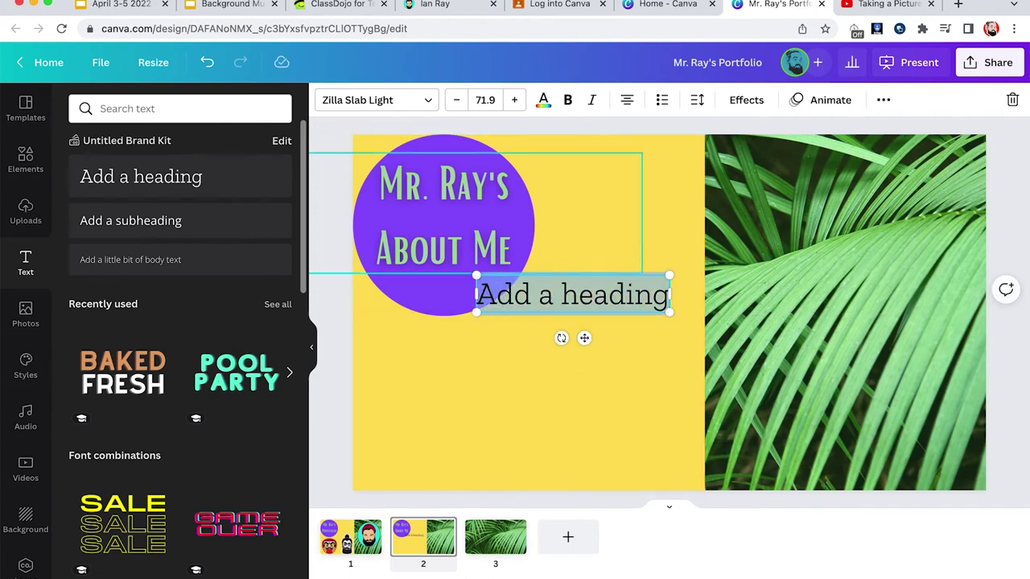
Step: Search Google in a new browser tab for "lorem ipsum generator" and open the lipsum.com site
left_click(956, 5)
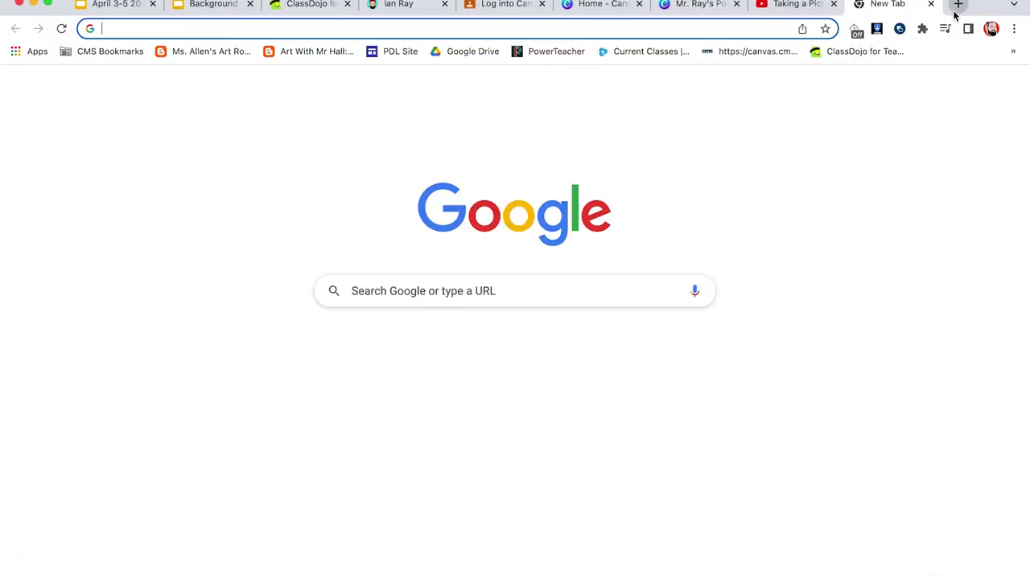
type("lorem ipsum")
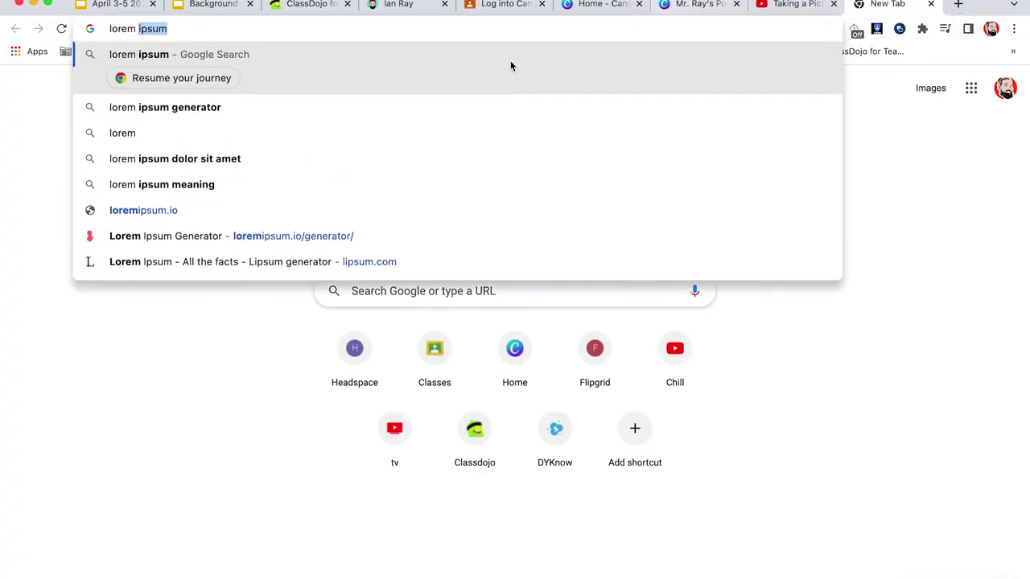
left_click(247, 109)
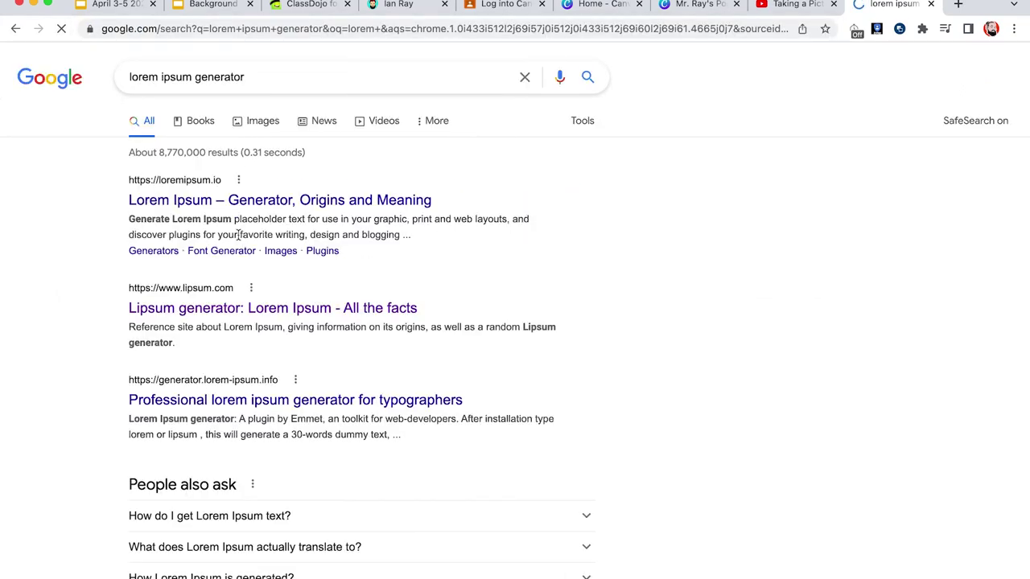
left_click(239, 210)
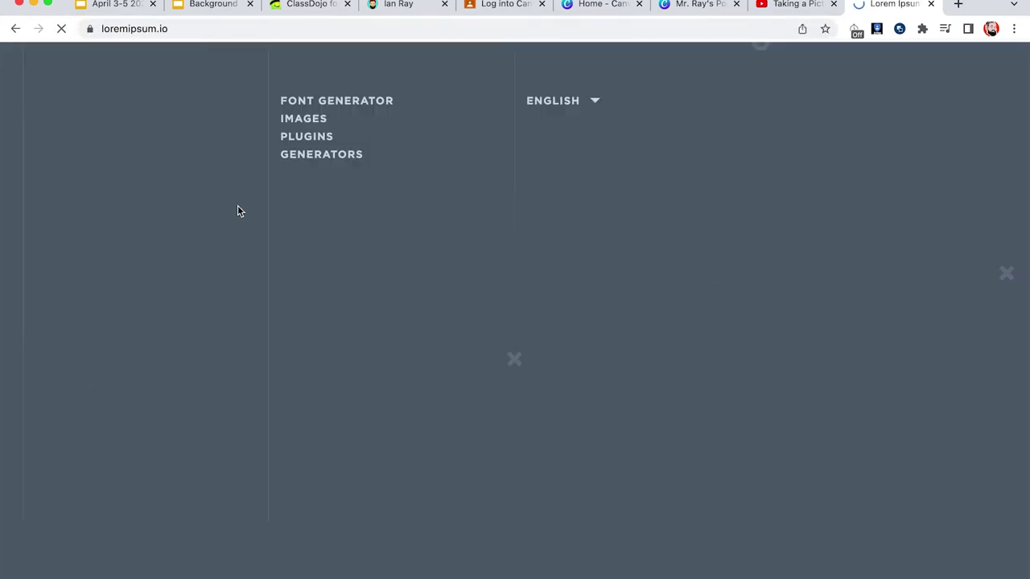
left_click(15, 29)
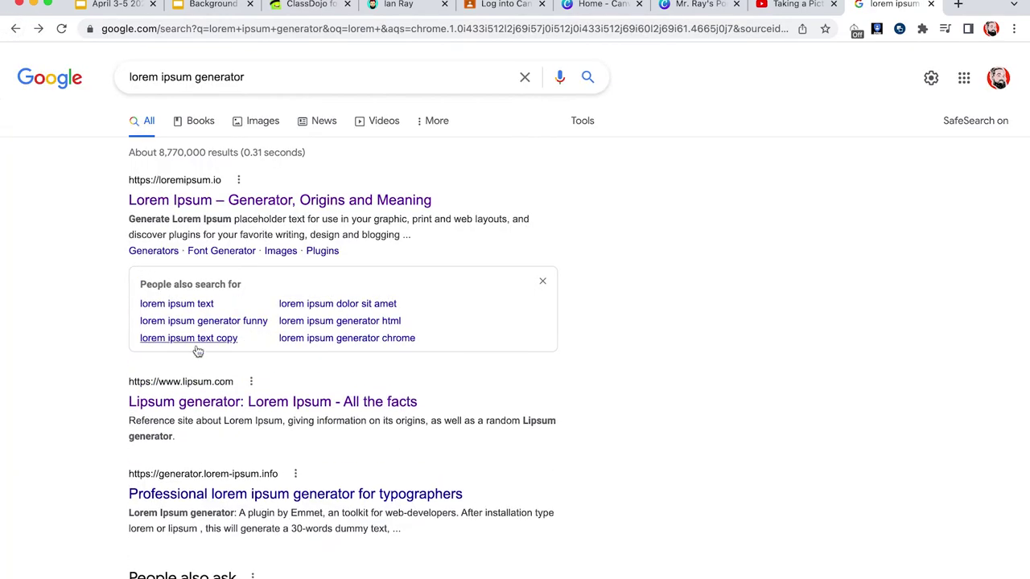
left_click(181, 403)
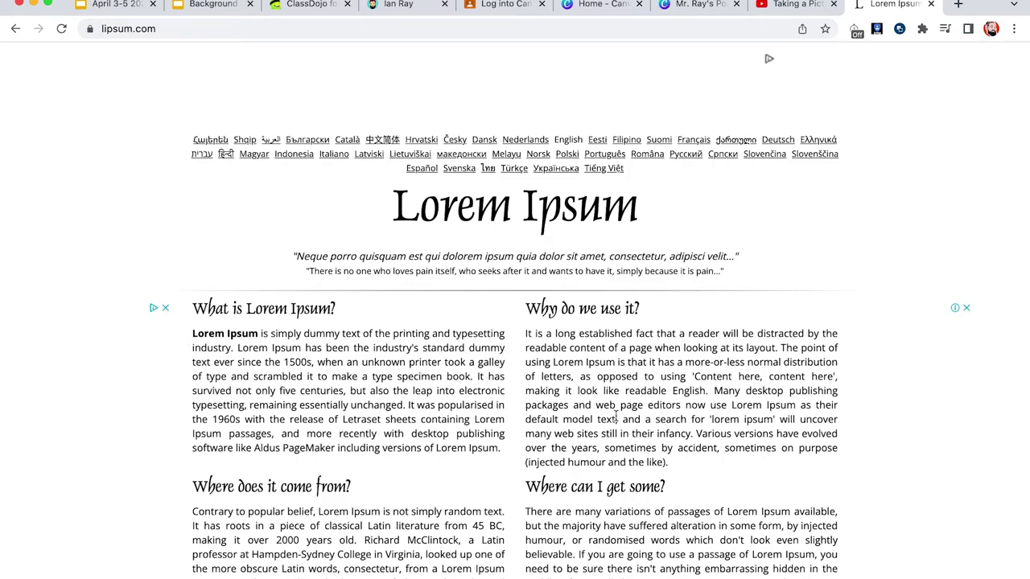
Step: Copy the standard Lorem Ipsum passage from lipsum.com and paste it over the heading's placeholder text in the Canva design
scroll(616, 416, "down", 10)
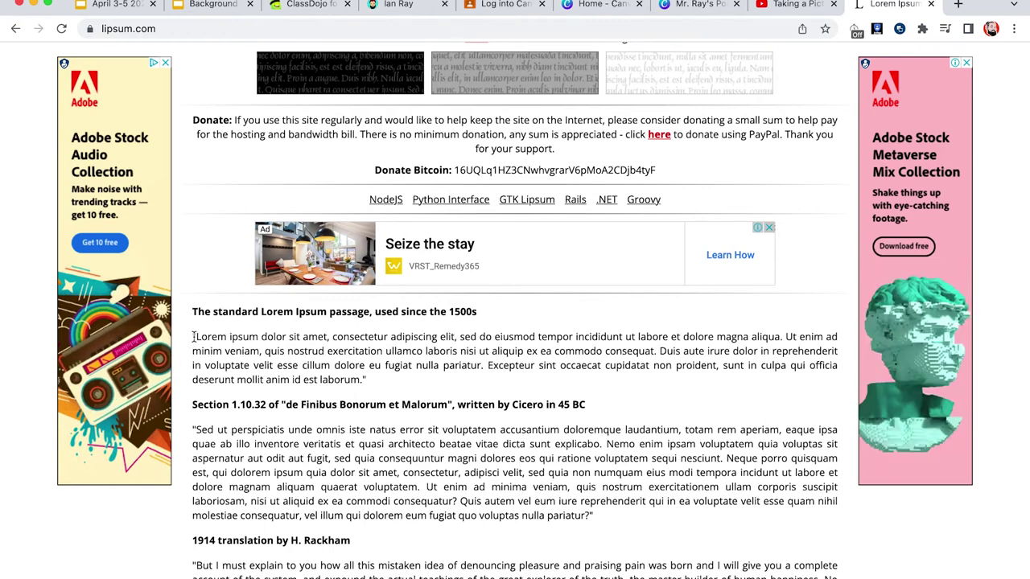
left_click_drag(193, 336, 367, 386)
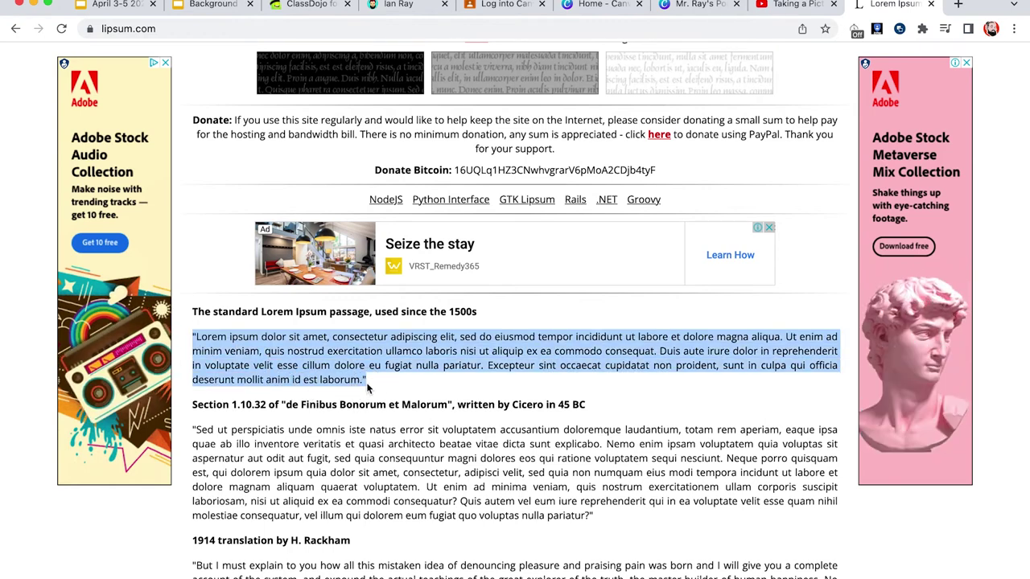
left_click(703, 6)
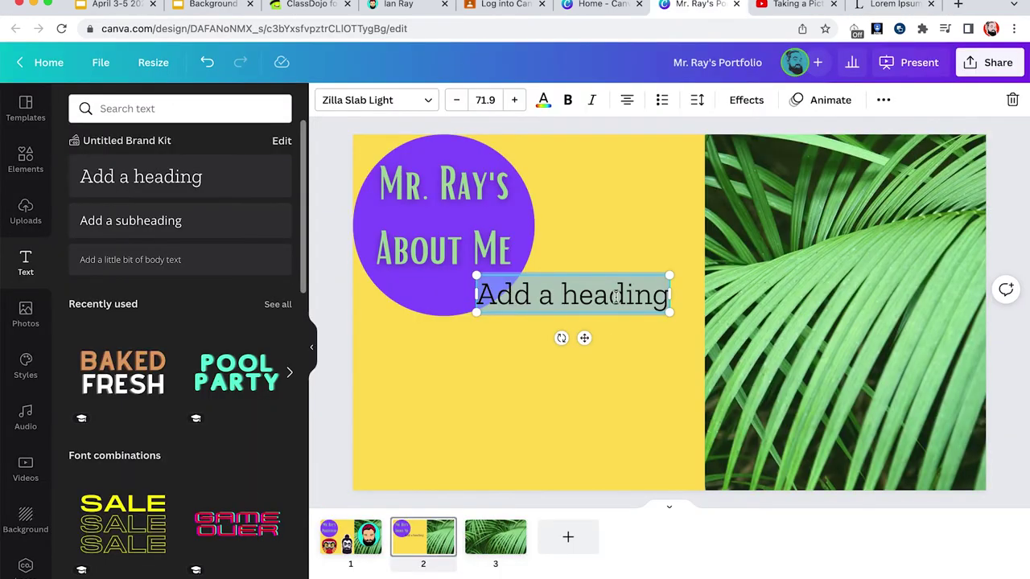
key("super+v")
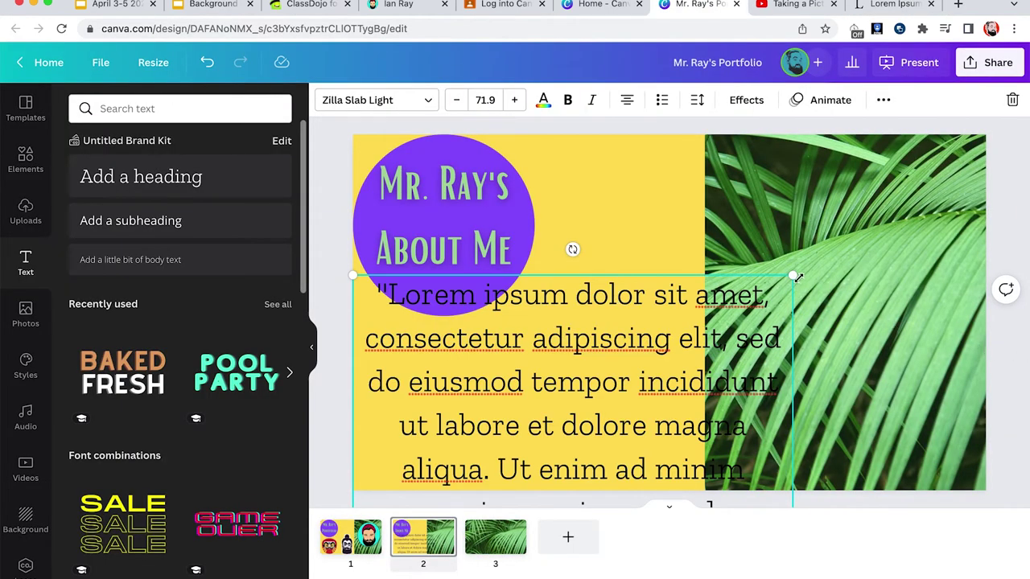
Step: Shrink the pasted paragraph to font size 30.5 and fit it on the yellow area between the purple circle and the palm photo
left_click_drag(791, 276, 713, 400)
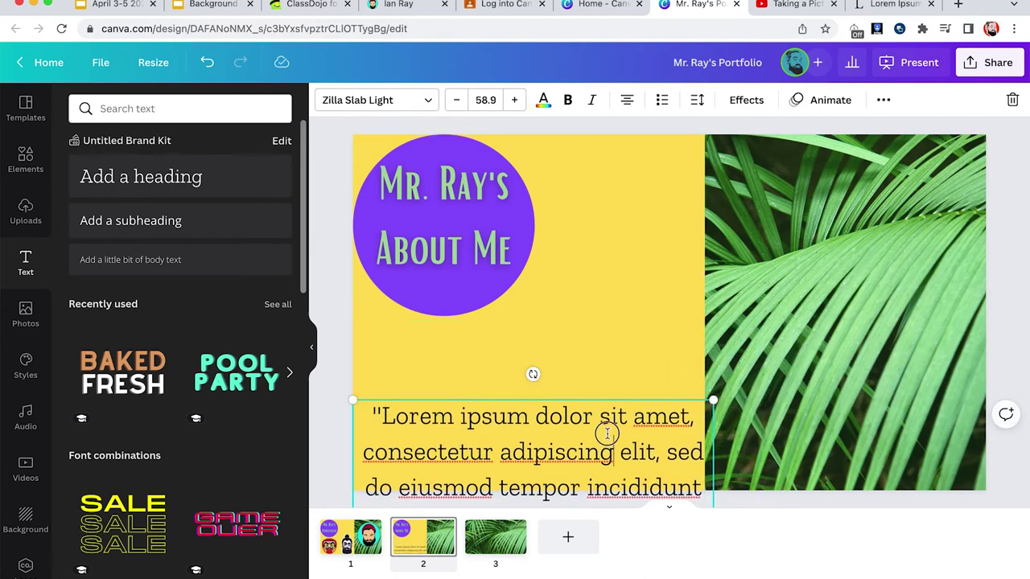
left_click_drag(602, 398, 617, 119)
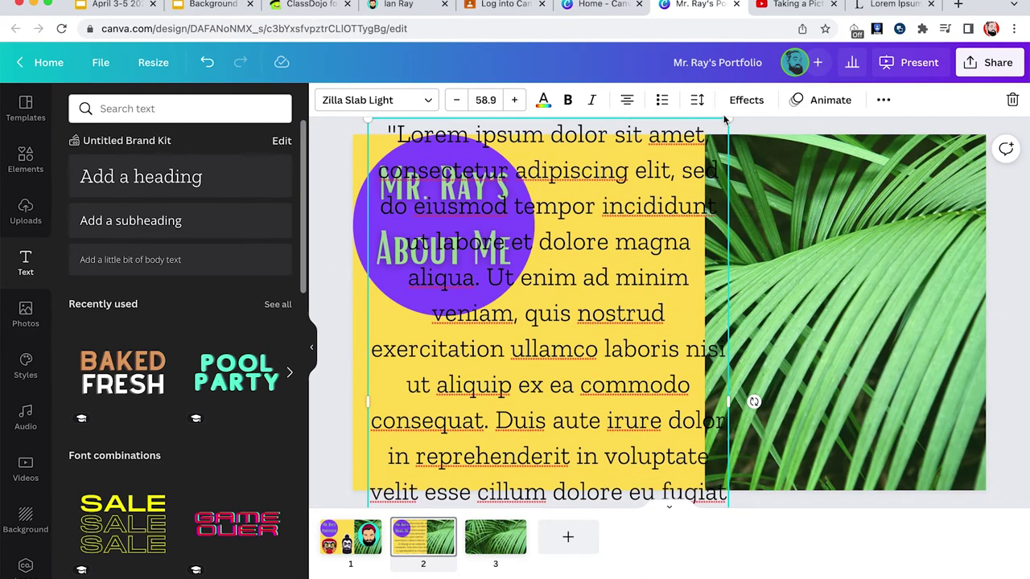
left_click_drag(725, 118, 670, 127)
left_click_drag(669, 149, 646, 154)
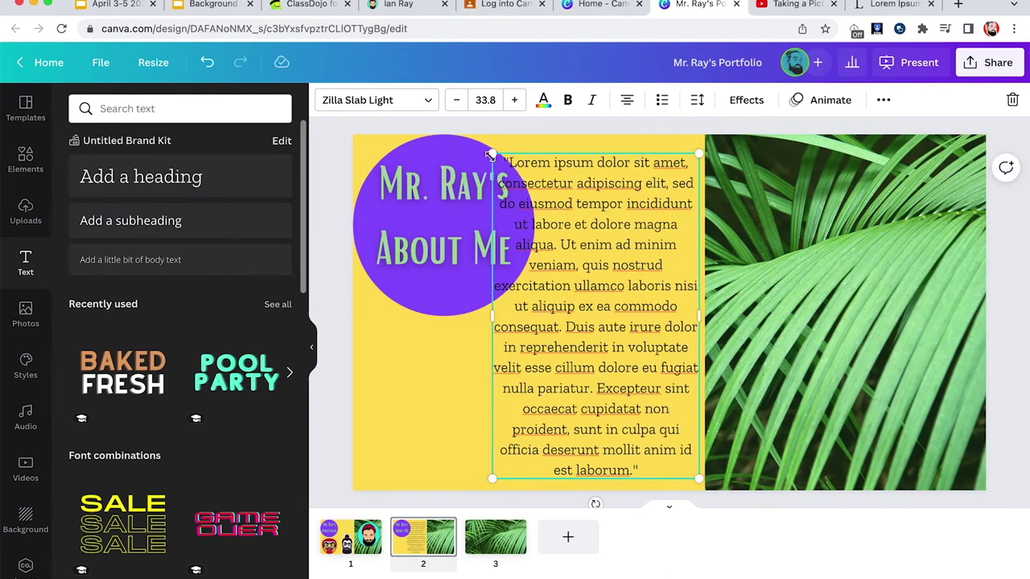
left_click_drag(490, 154, 512, 185)
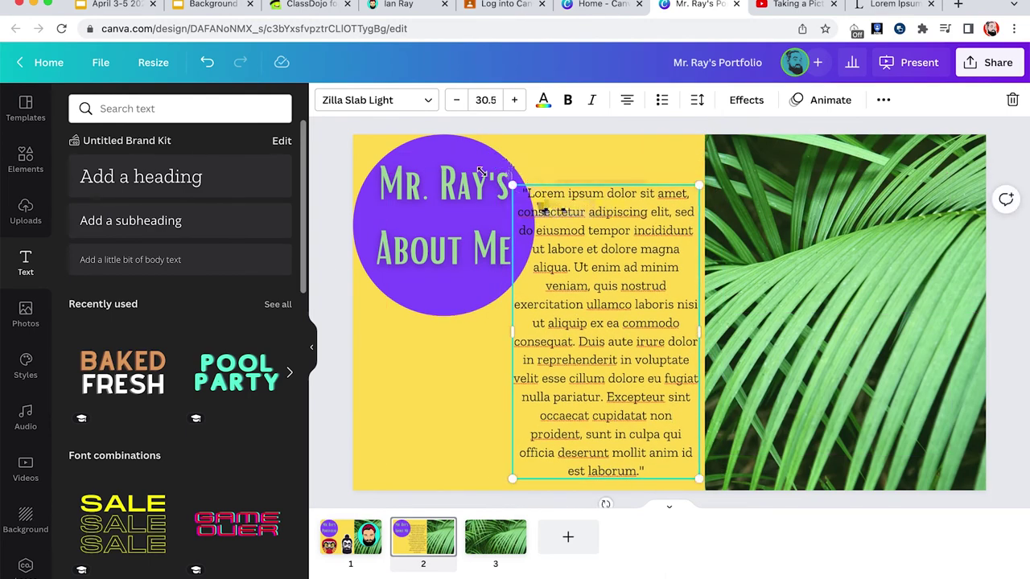
Step: Try the Mixa font on the paragraph, set it to Abhaya Libre Regular, and scale the text down to font size 17.4
left_click(419, 100)
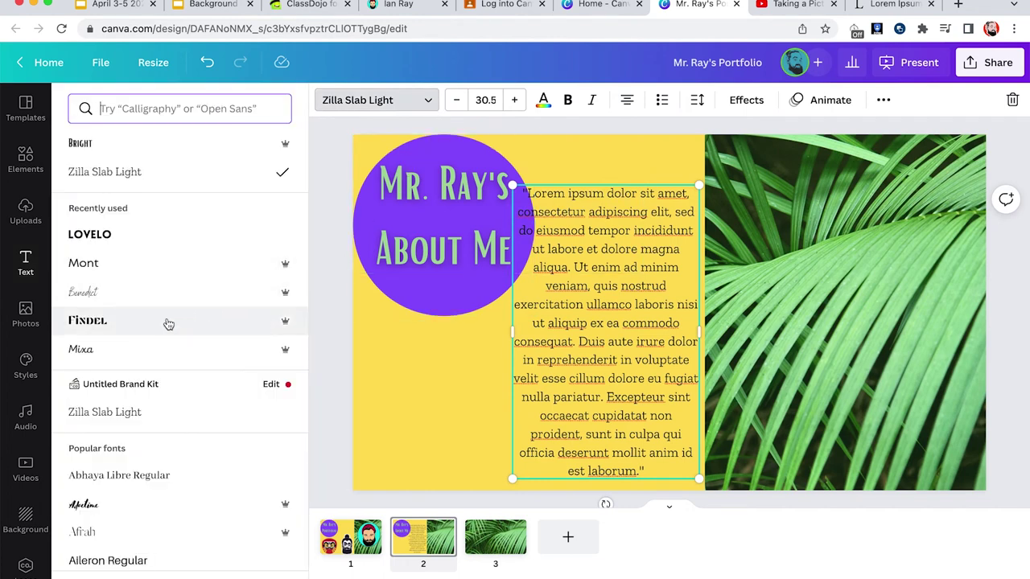
left_click(168, 323)
left_click(148, 351)
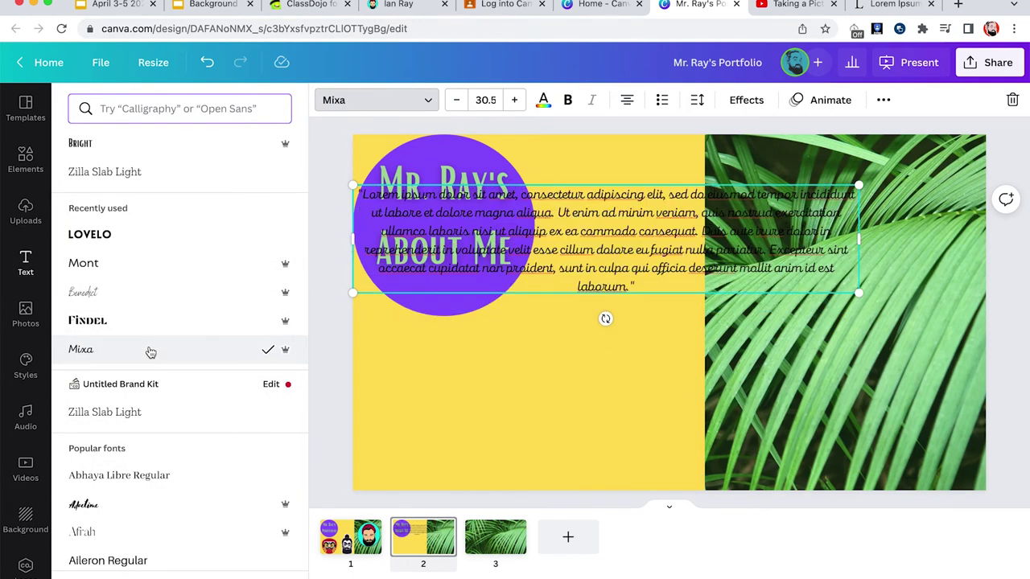
left_click(148, 474)
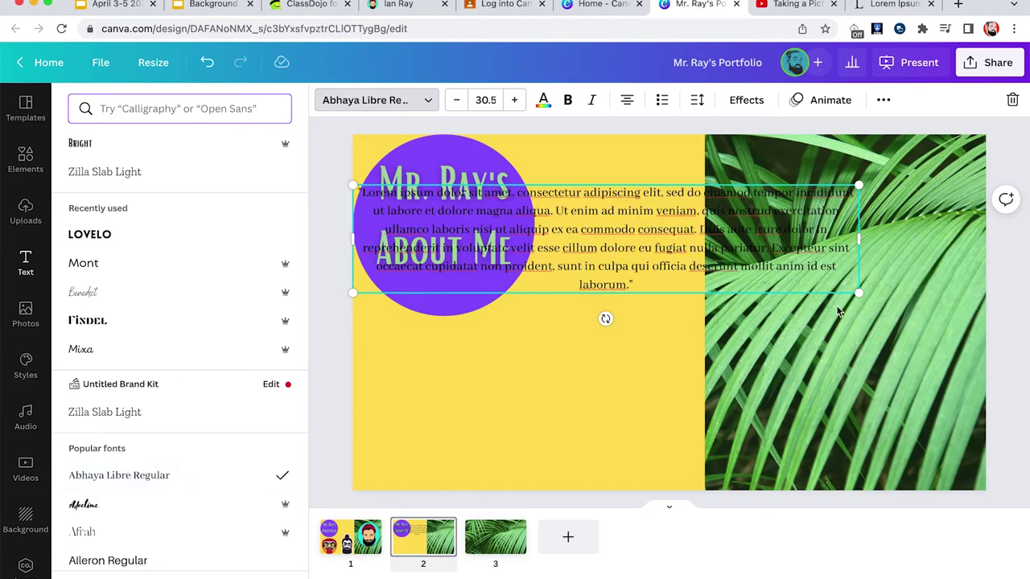
left_click_drag(858, 296, 731, 411)
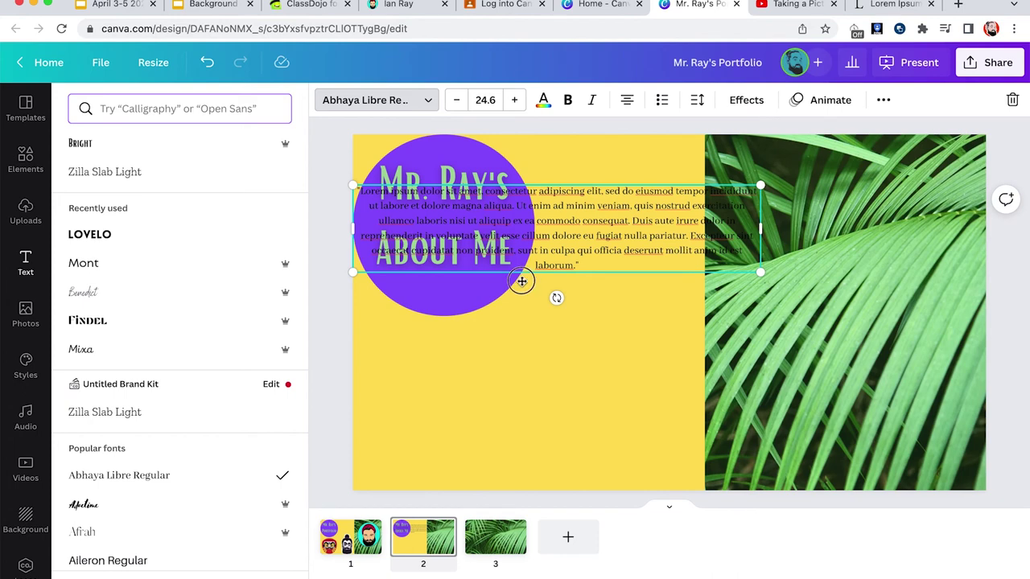
left_click_drag(521, 281, 521, 288)
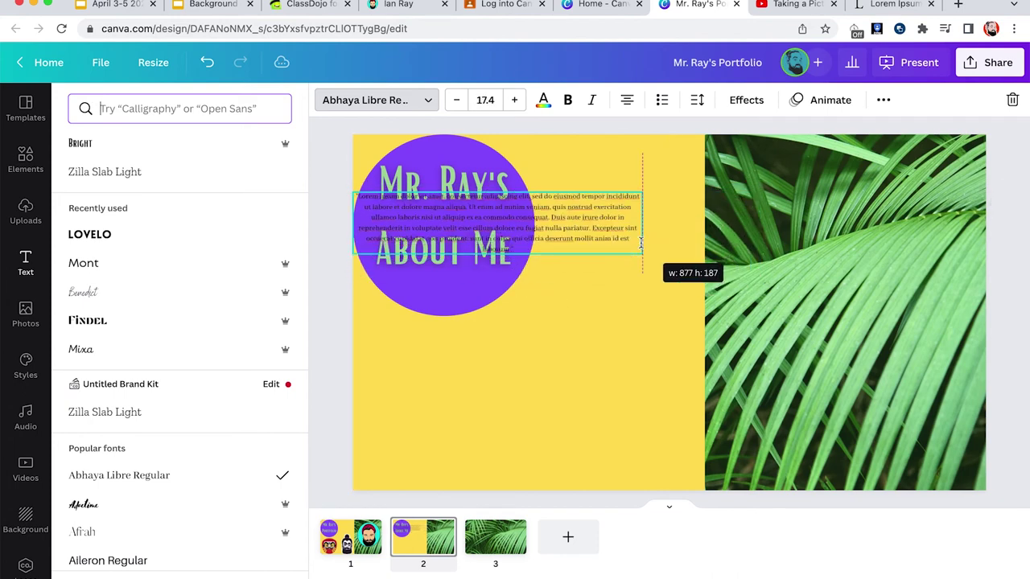